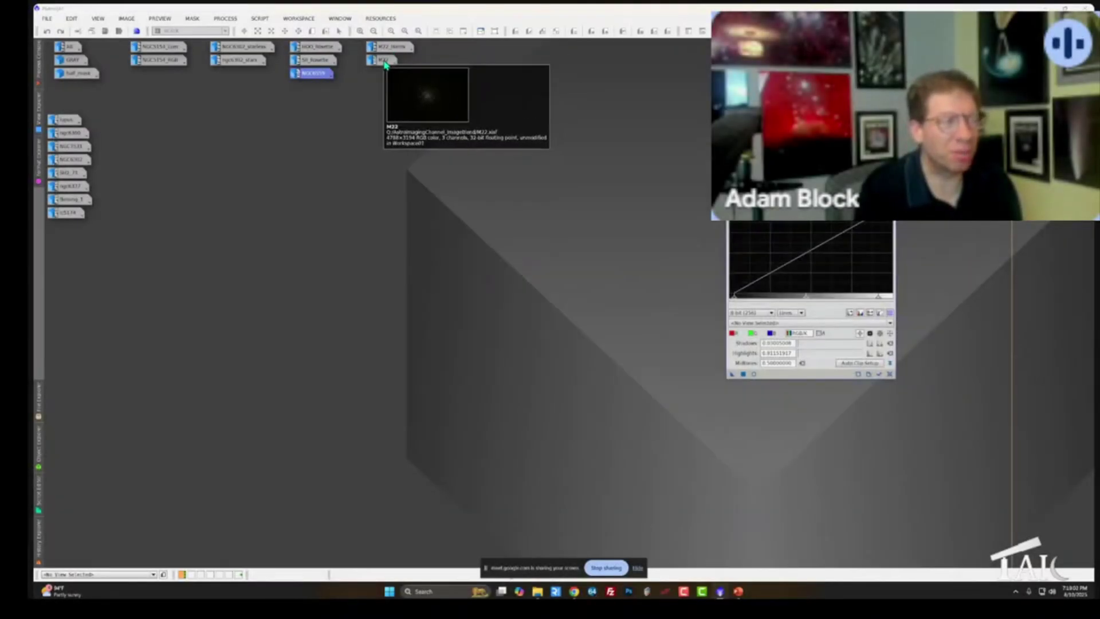
- Restore the minimized M22 image, zoom in, and reposition and enlarge its window
{"action": "double_click", "coordinate": [383, 60]}
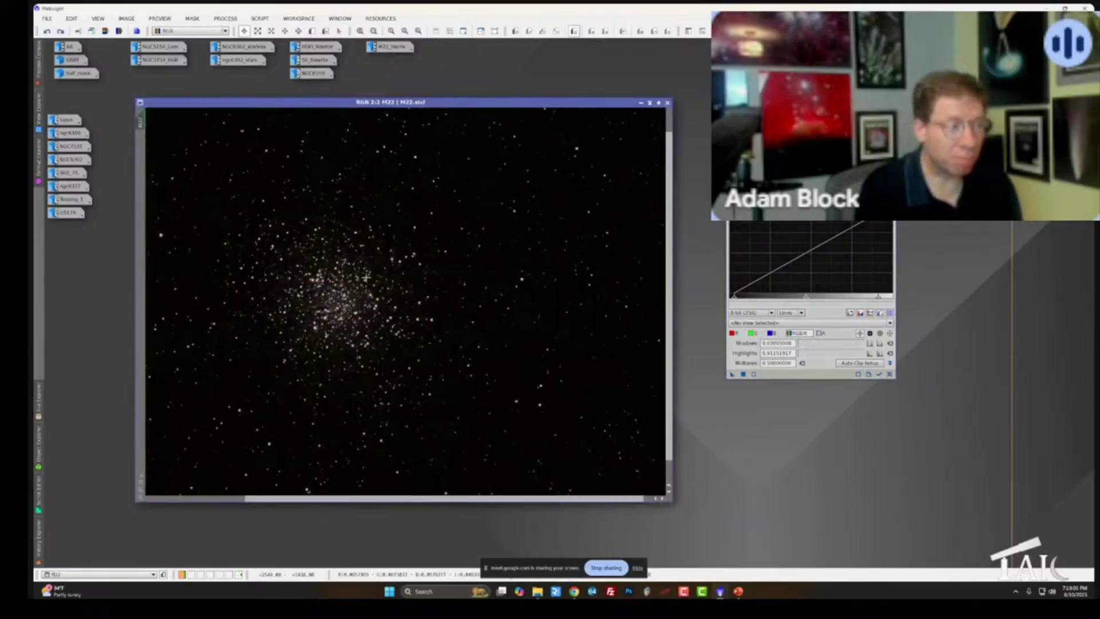
{"action": "scroll", "coordinate": [362, 279], "scroll_direction": "up", "scroll_amount": 1}
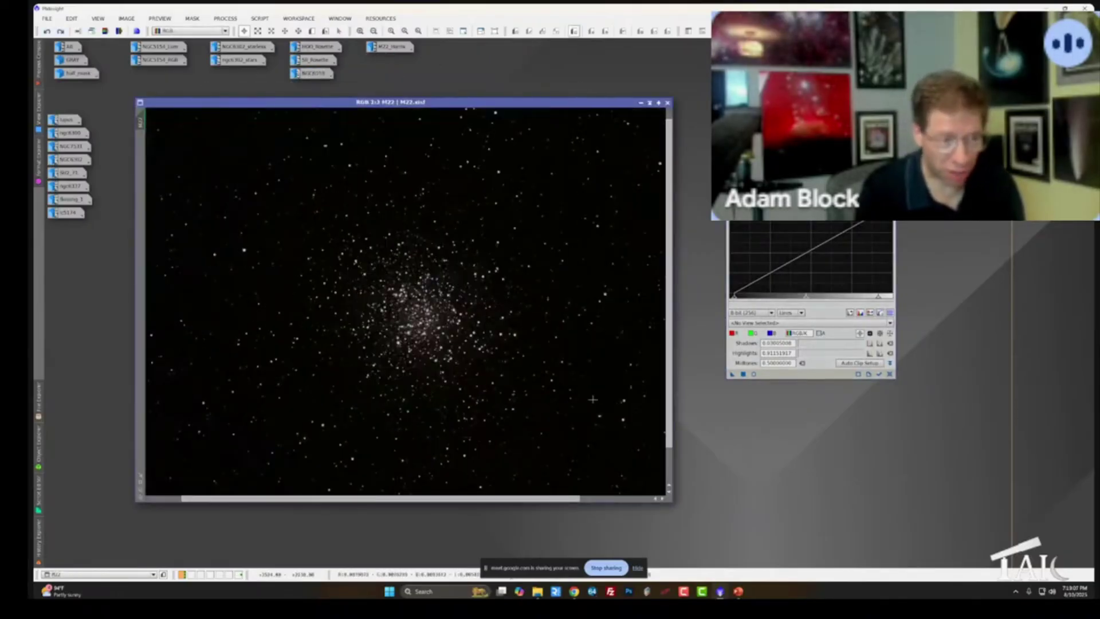
{"action": "left_click_drag", "start_coordinate": [561, 103], "coordinate": [547, 88]}
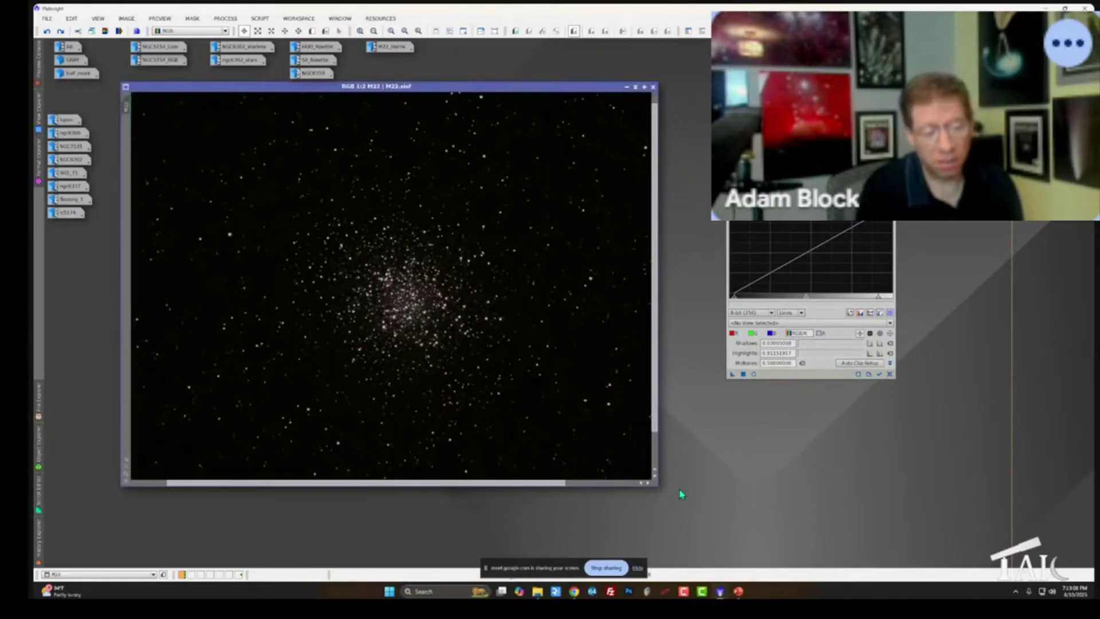
{"action": "left_click_drag", "start_coordinate": [659, 494], "coordinate": [719, 550]}
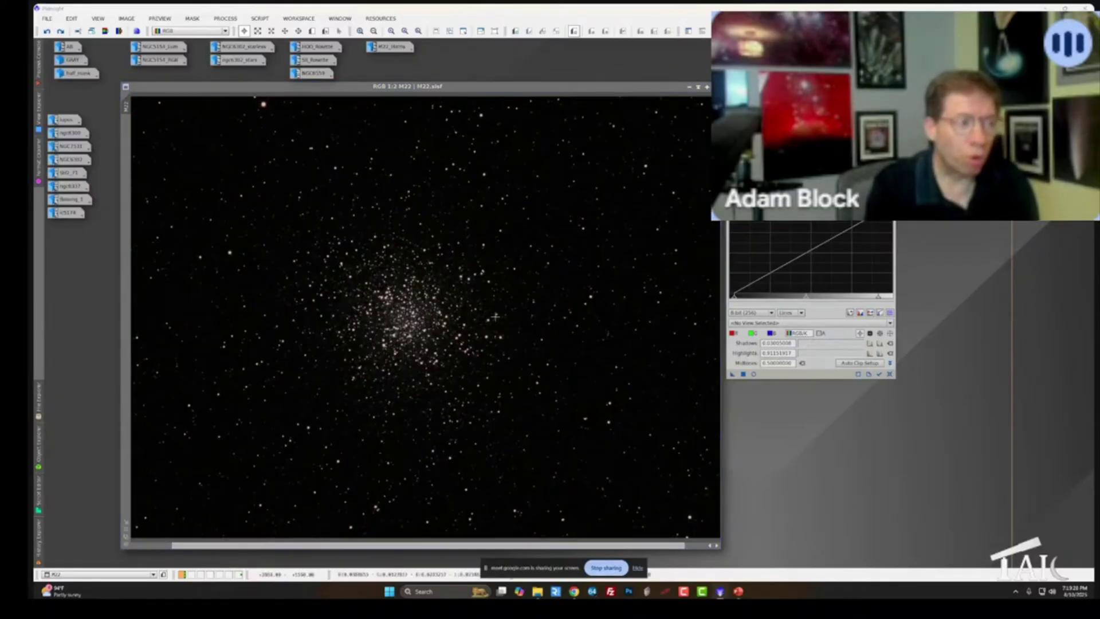
{"action": "scroll", "coordinate": [419, 319], "scroll_direction": "up", "scroll_amount": 1}
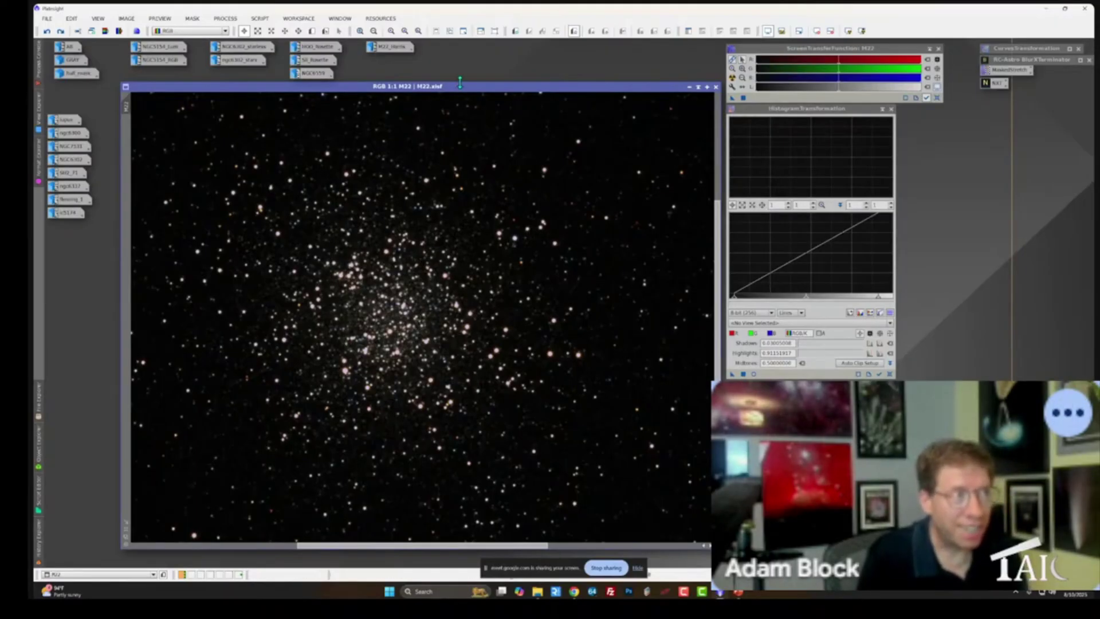
- Move the M22 image window up and to the right
{"action": "left_click_drag", "start_coordinate": [467, 89], "coordinate": [541, 76]}
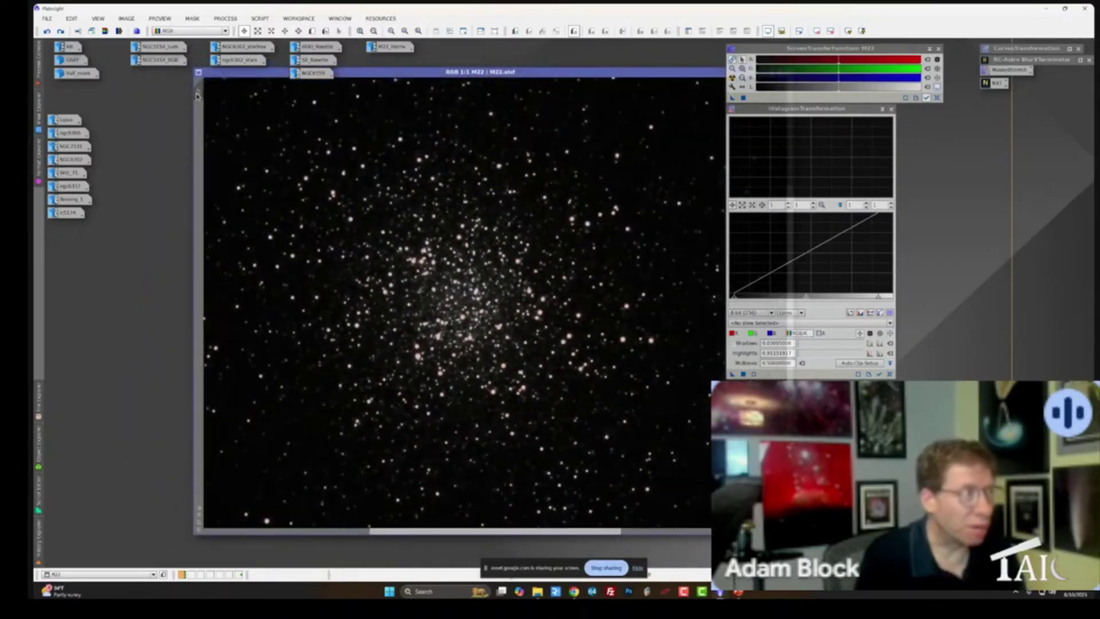
- Duplicate the M22 image, then enlarge the copy and move the histogram panels aside
{"action": "left_click_drag", "start_coordinate": [199, 93], "coordinate": [167, 144]}
{"action": "left_click_drag", "start_coordinate": [298, 131], "coordinate": [317, 99]}
{"action": "scroll", "coordinate": [450, 274], "scroll_direction": "up", "scroll_amount": 2}
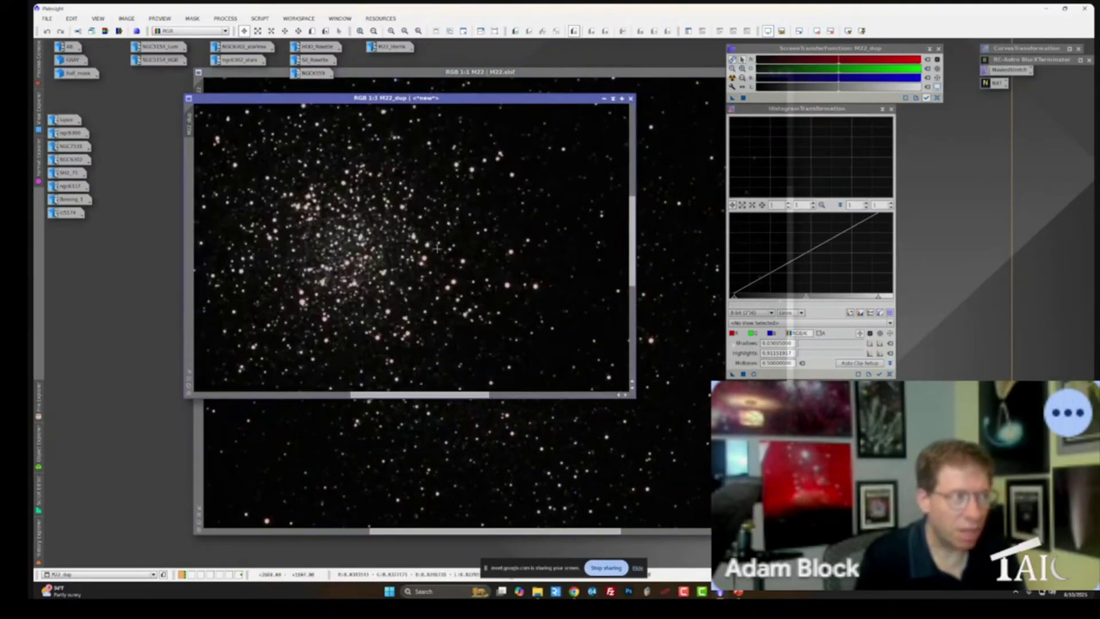
{"action": "left_click_drag", "start_coordinate": [486, 395], "coordinate": [456, 396]}
{"action": "left_click_drag", "start_coordinate": [635, 400], "coordinate": [724, 509]}
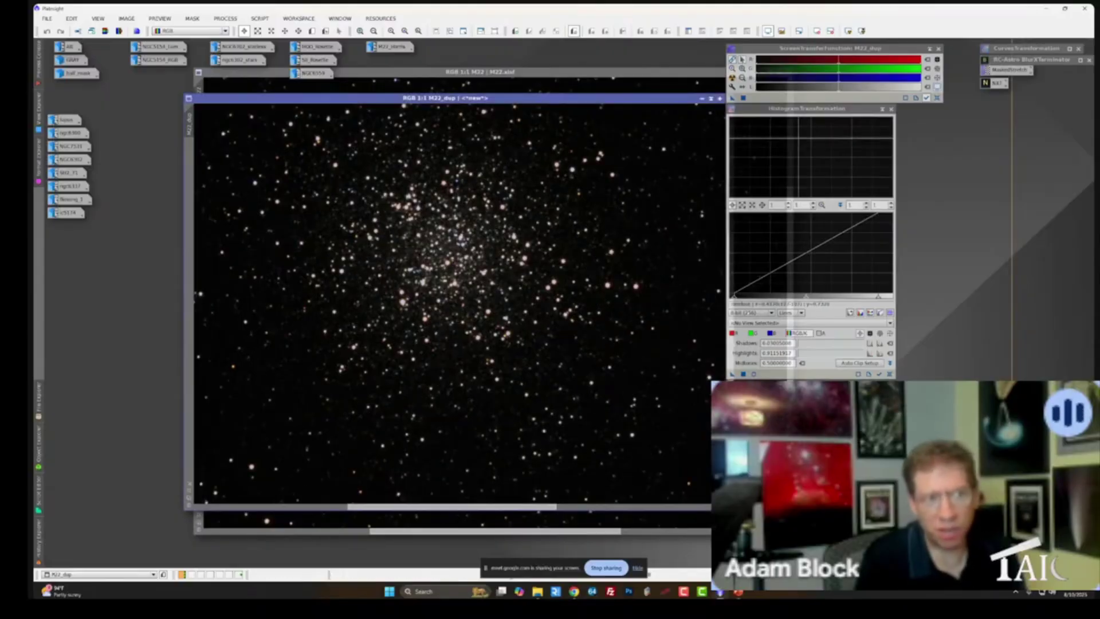
{"action": "left_click_drag", "start_coordinate": [780, 115], "coordinate": [848, 127]}
{"action": "left_click_drag", "start_coordinate": [818, 49], "coordinate": [878, 49]}
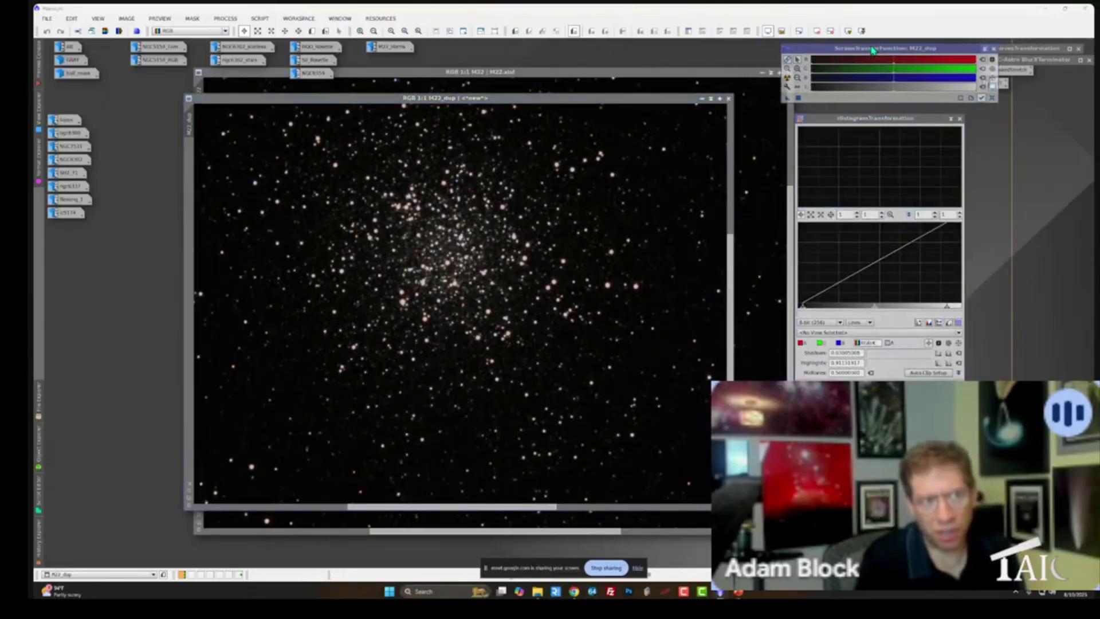
- Rename the duplicate image to Brightest_stars
{"action": "double_click", "coordinate": [191, 123]}
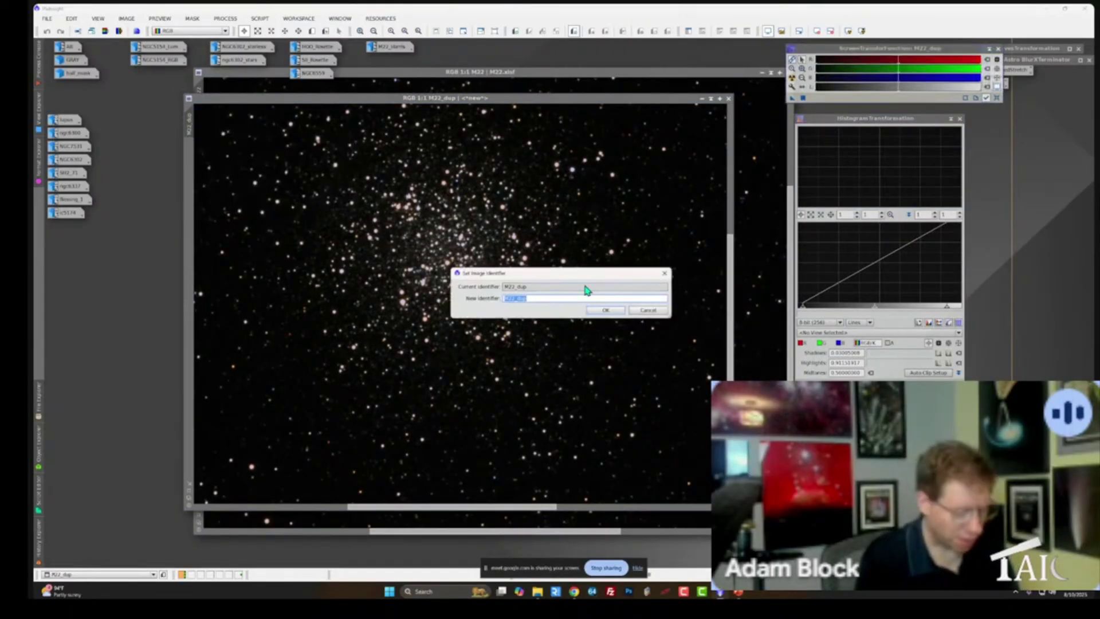
{"action": "type", "text": "B"}
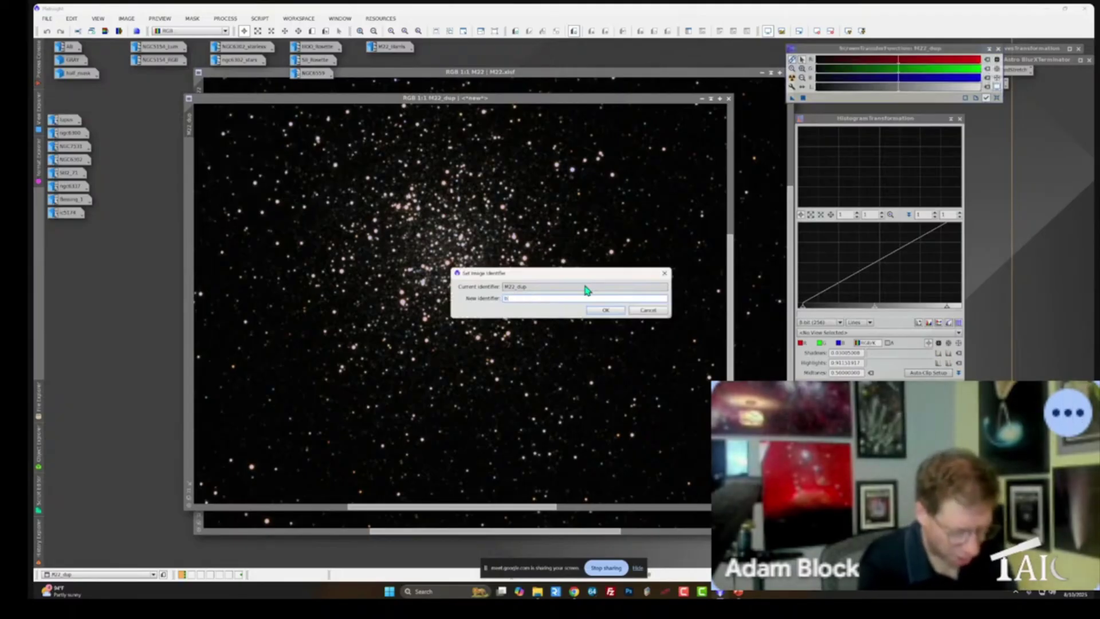
{"action": "type", "text": "rightest_star"}
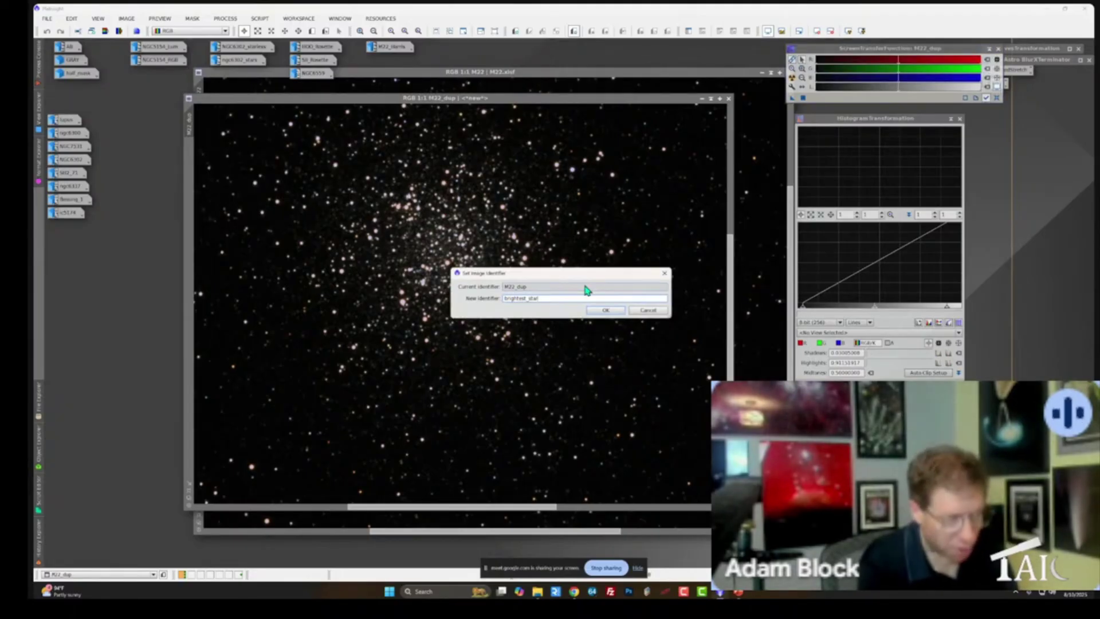
{"action": "type", "text": "s"}
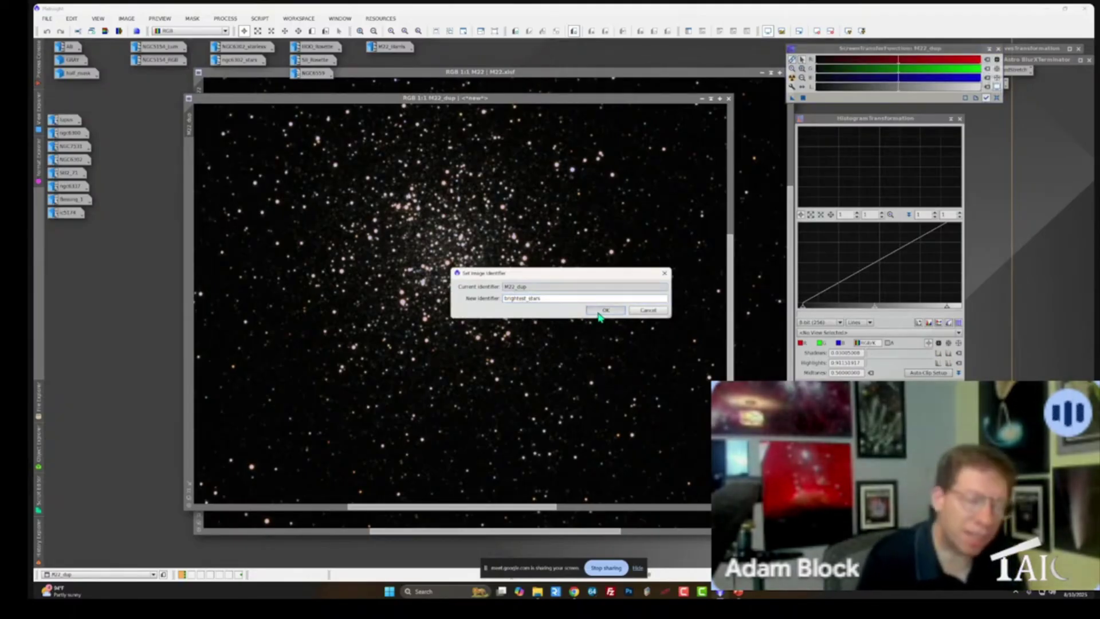
{"action": "left_click", "coordinate": [601, 310]}
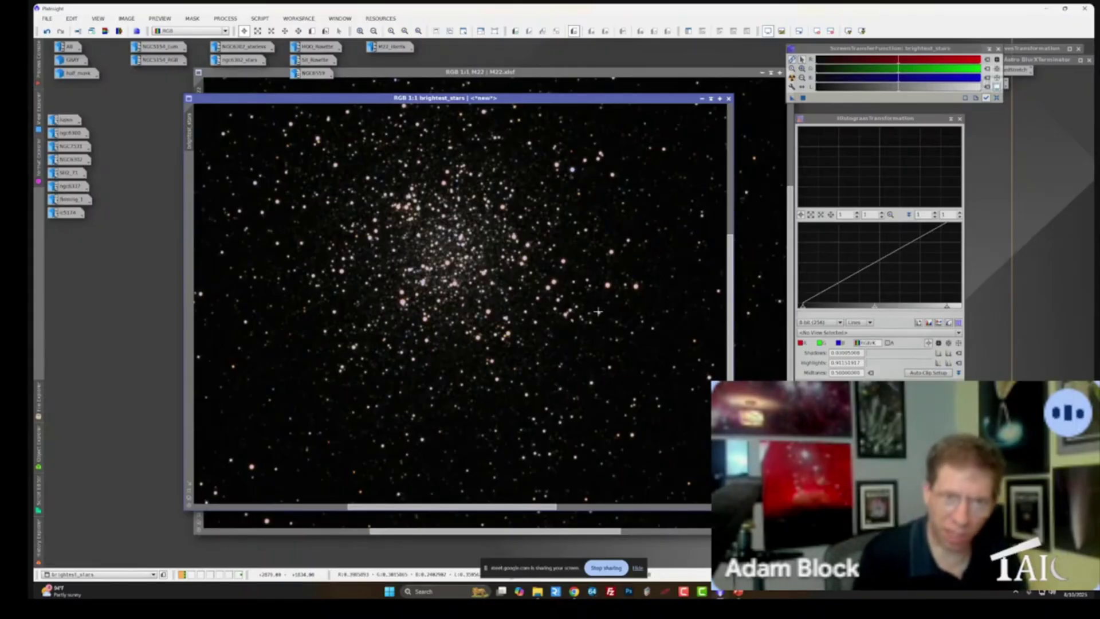
- Apply an upward-bowed CurvesTransformation to brightest_stars, zoom out, and close Curves
{"action": "left_click", "coordinate": [509, 104]}
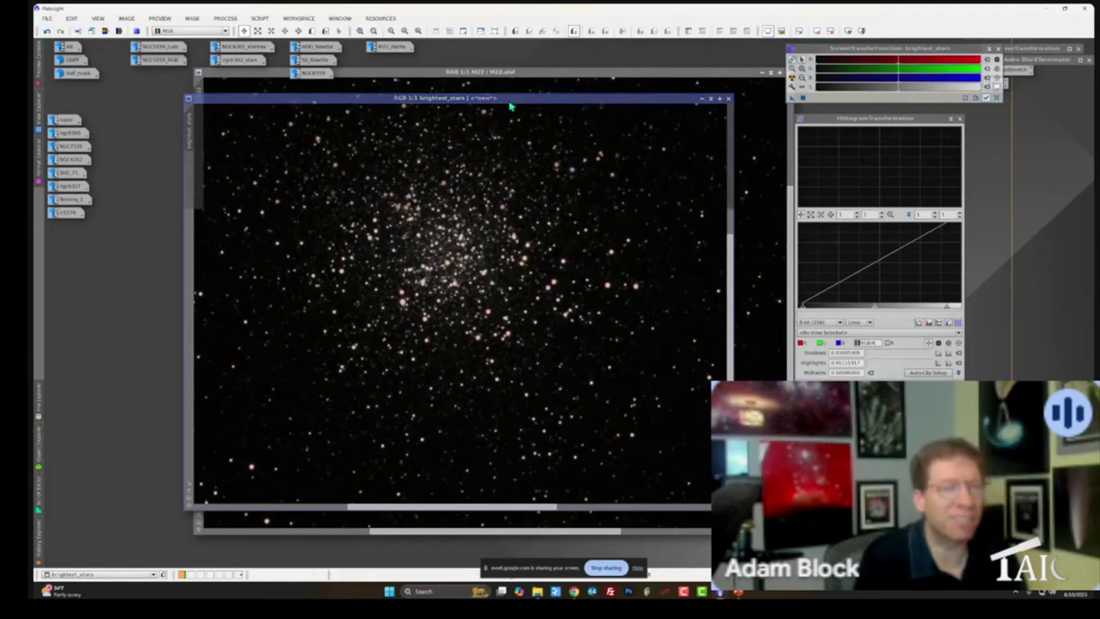
{"action": "left_click_drag", "start_coordinate": [510, 104], "coordinate": [471, 107]}
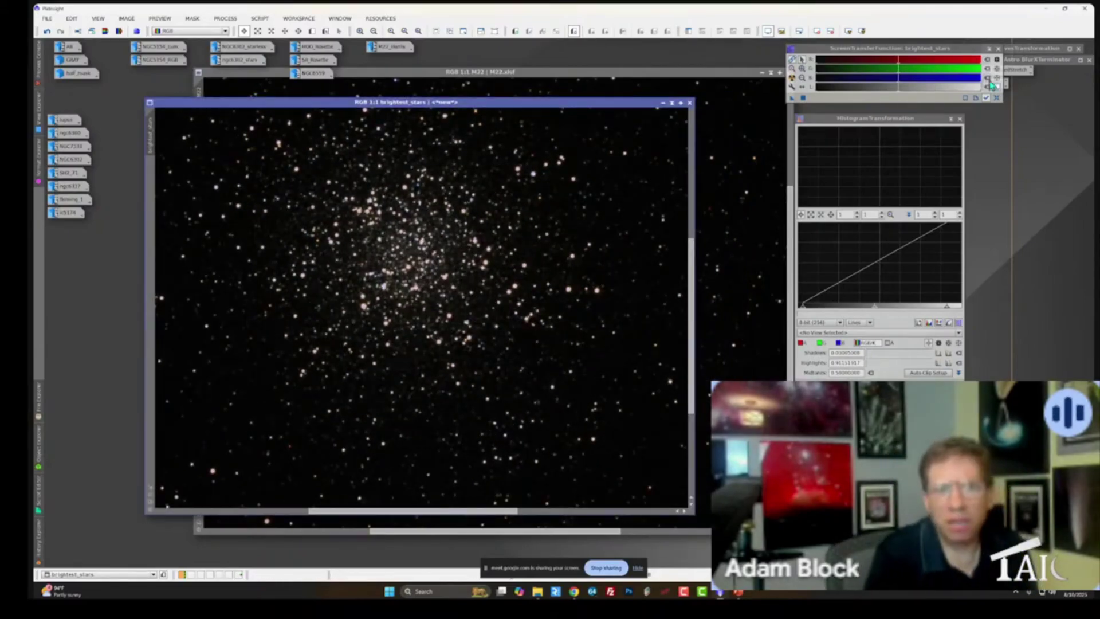
{"action": "left_click_drag", "start_coordinate": [940, 49], "coordinate": [906, 43]}
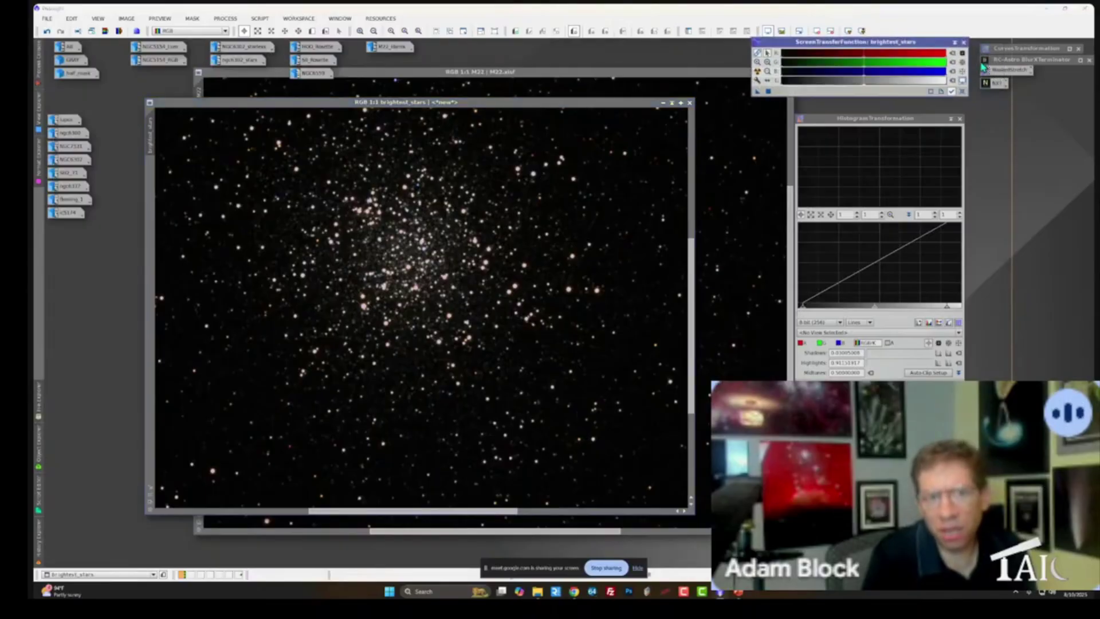
{"action": "mouse_move", "coordinate": [1008, 48]}
{"action": "left_mouse_down"}
{"action": "mouse_move", "coordinate": [916, 46]}
{"action": "mouse_move", "coordinate": [916, 277]}
{"action": "mouse_move", "coordinate": [884, 277]}
{"action": "mouse_move", "coordinate": [950, 192]}
{"action": "left_mouse_up"}
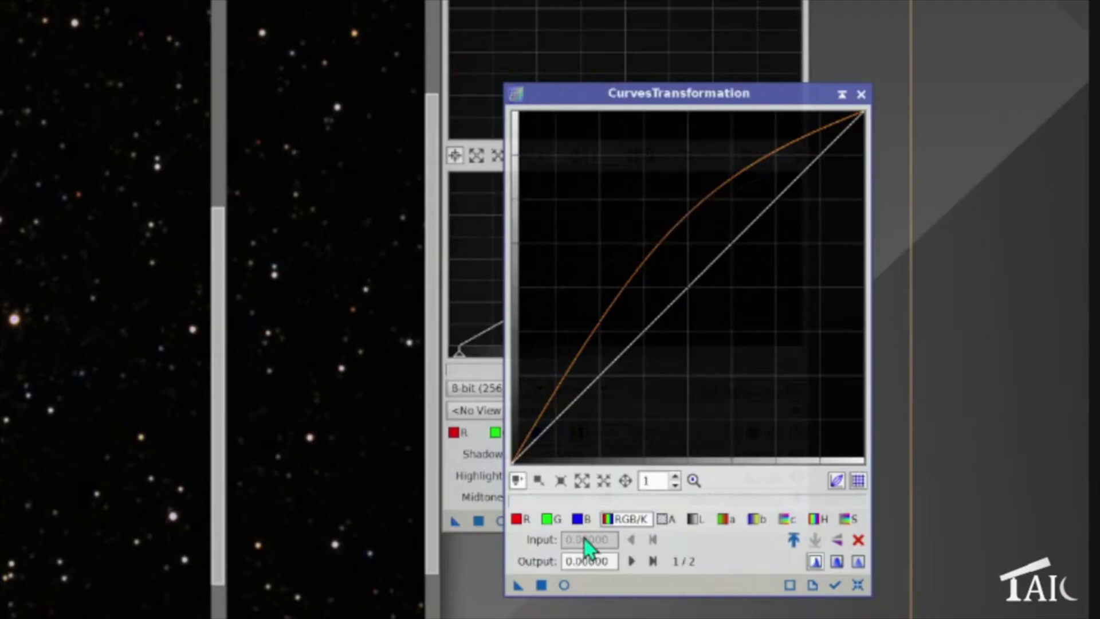
{"action": "left_click_drag", "start_coordinate": [514, 589], "coordinate": [492, 582]}
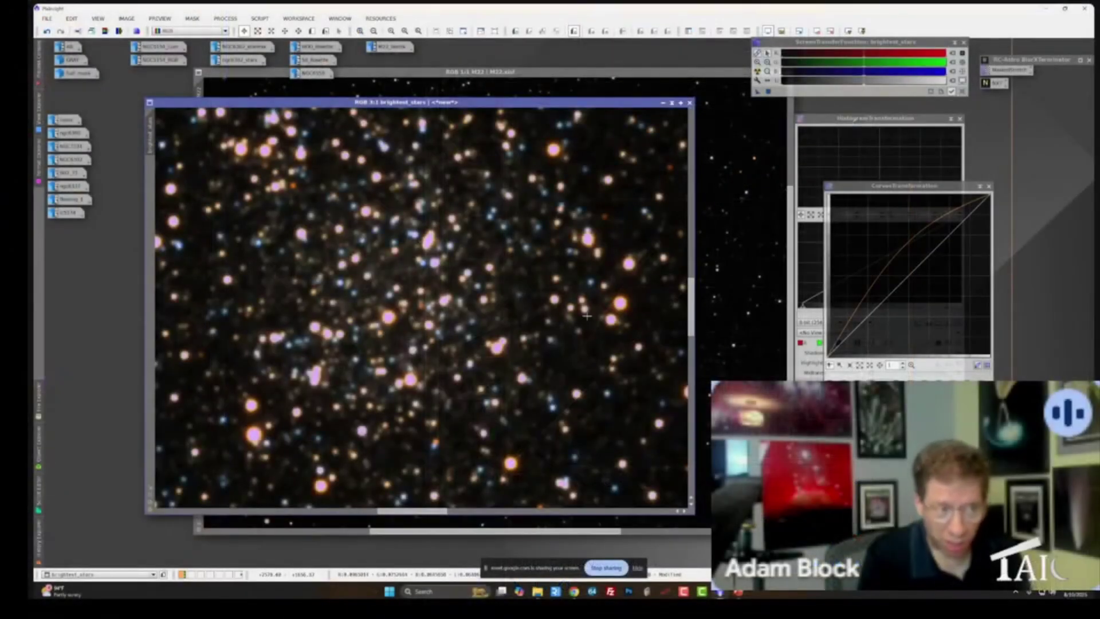
{"action": "key", "text": "ctrl+minus"}
{"action": "key", "text": "ctrl+minus"}
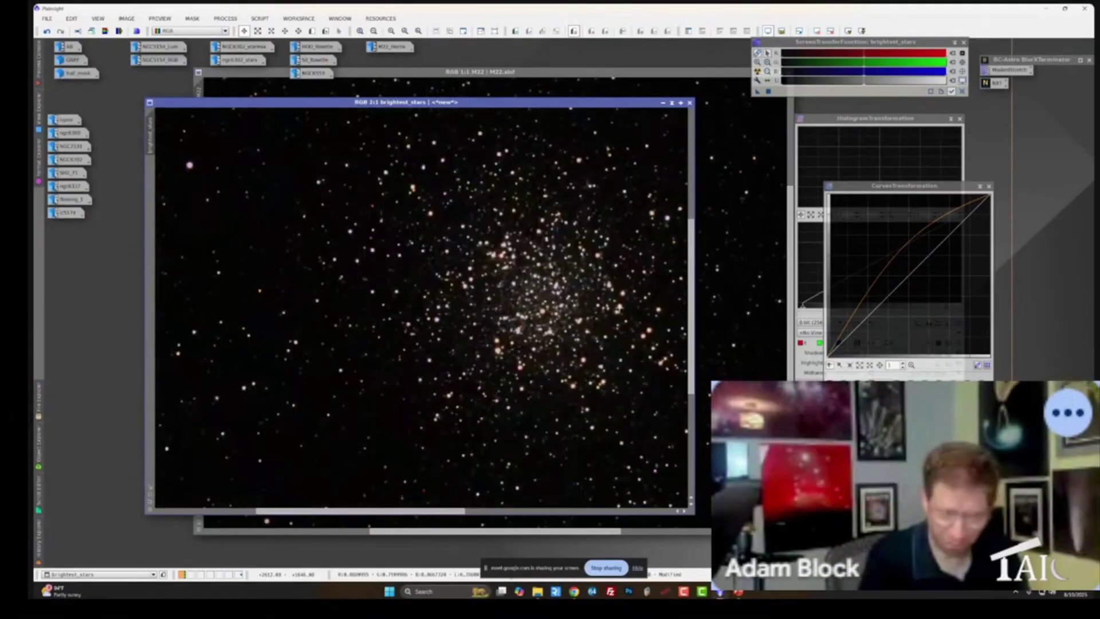
{"action": "left_click_drag", "start_coordinate": [453, 510], "coordinate": [484, 510]}
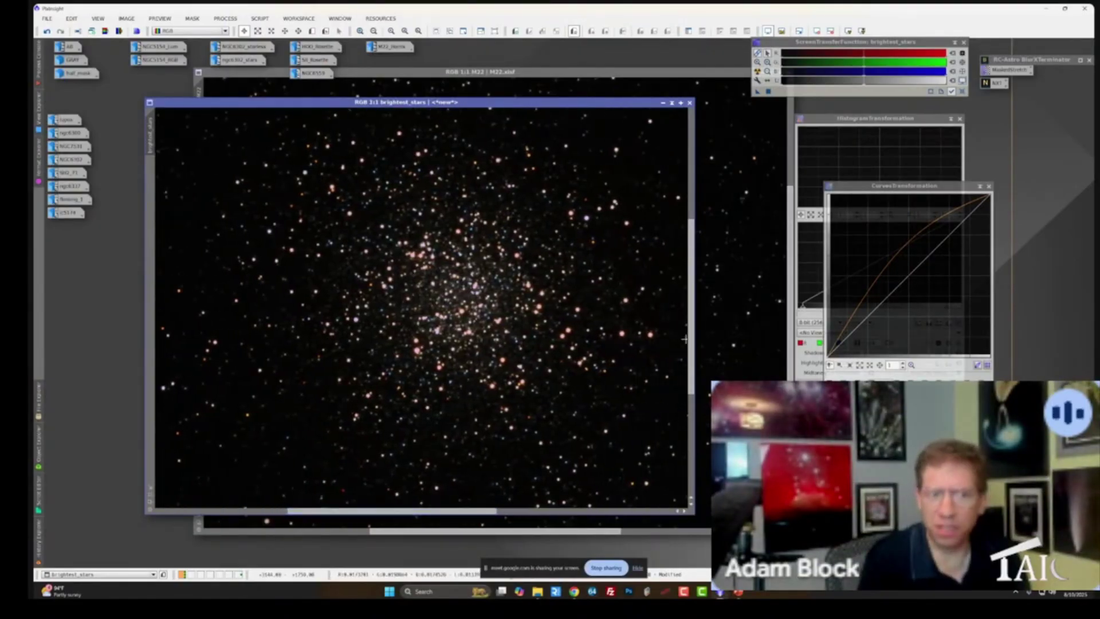
{"action": "left_click", "coordinate": [989, 187]}
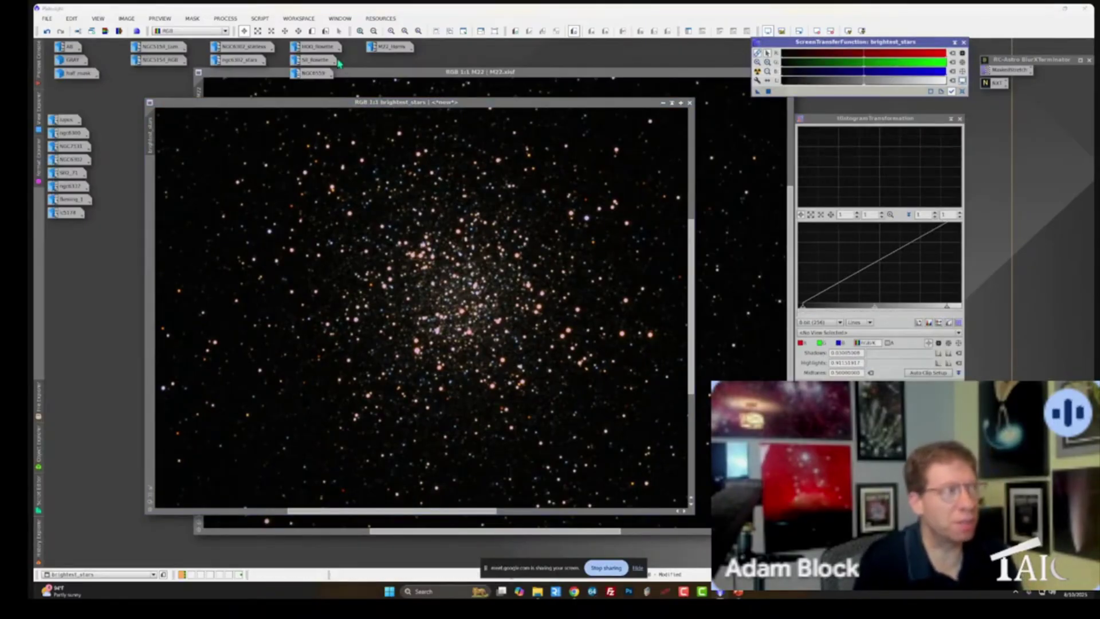
- Launch the Image Blend script
{"action": "left_click", "coordinate": [225, 18]}
{"action": "mouse_move", "coordinate": [260, 18]}
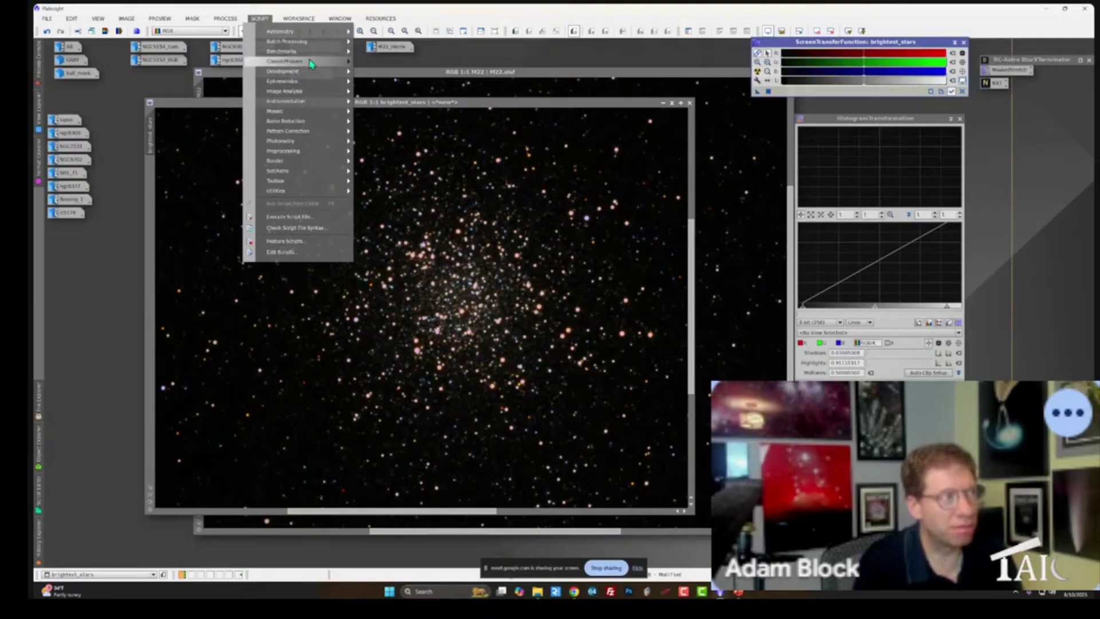
{"action": "mouse_move", "coordinate": [310, 64]}
{"action": "left_click", "coordinate": [416, 117]}
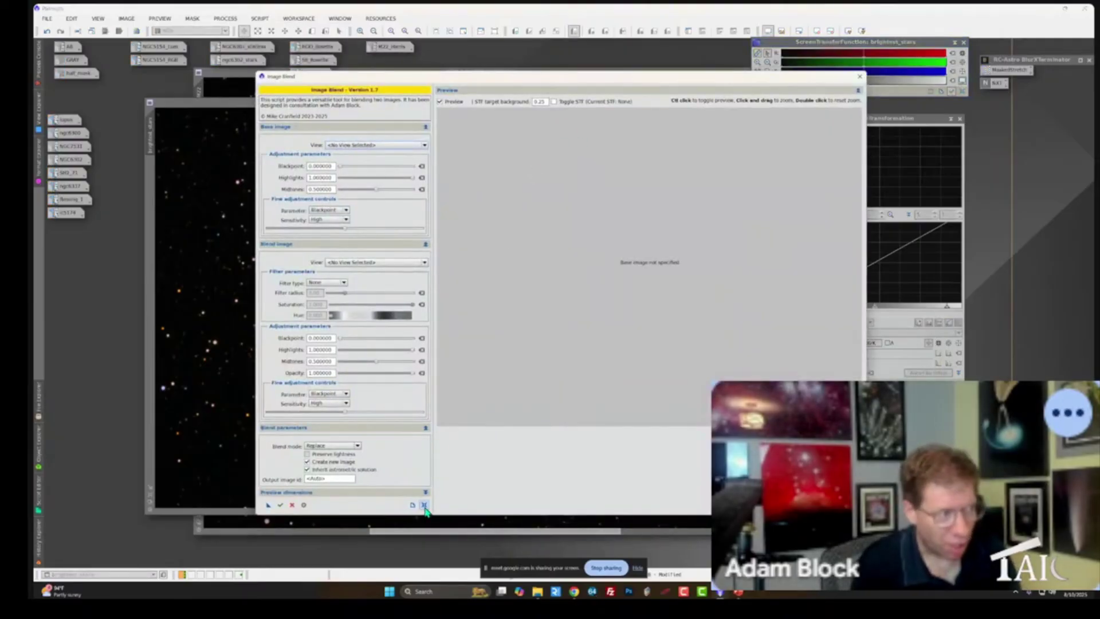
- Choose brightest_stars as base and blend image, and zoom the preview onto the cluster core
{"action": "left_click", "coordinate": [379, 146]}
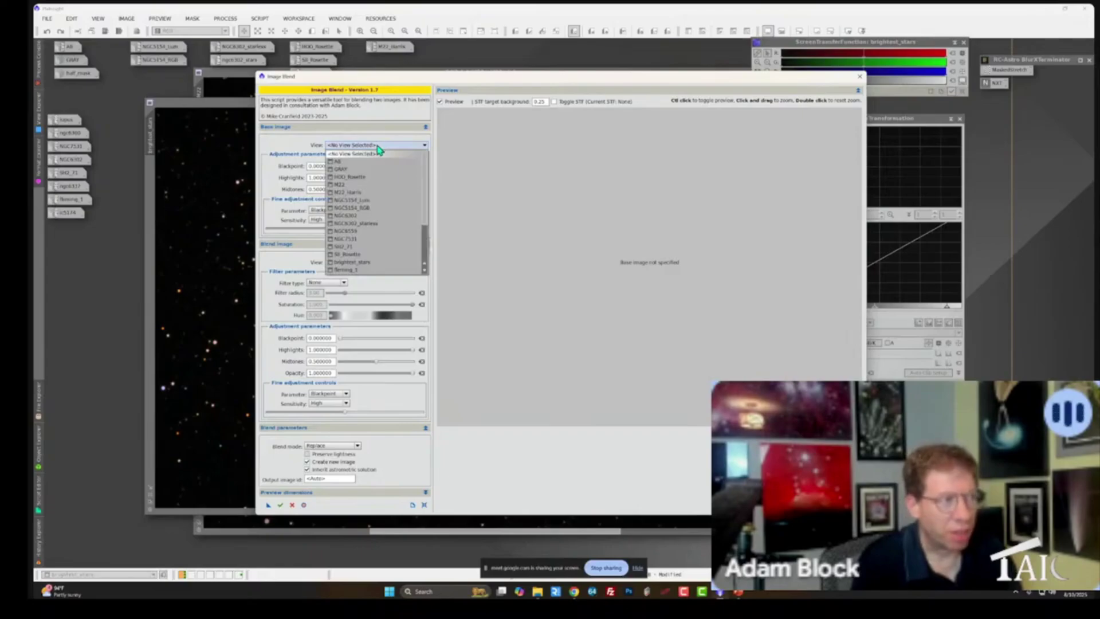
{"action": "left_click", "coordinate": [366, 262]}
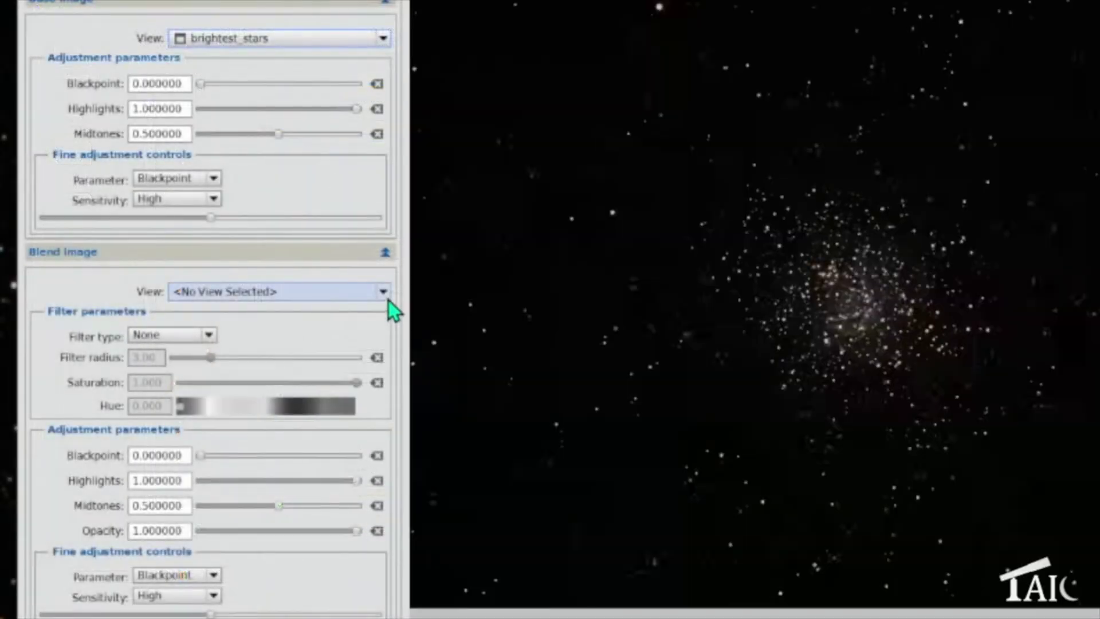
{"action": "left_click", "coordinate": [386, 296]}
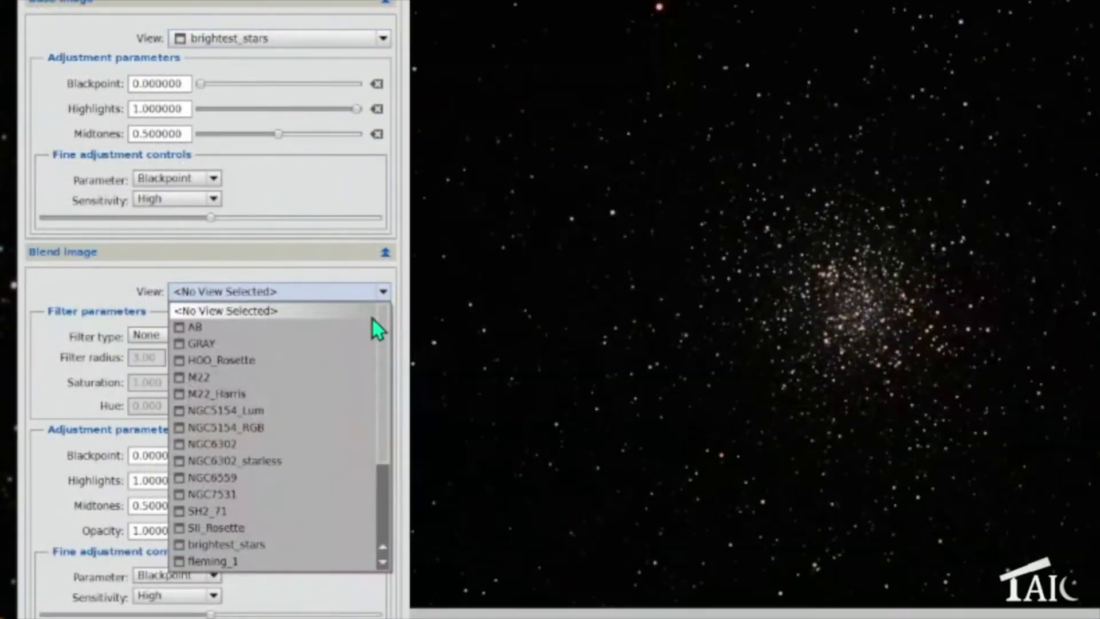
{"action": "left_click", "coordinate": [305, 550]}
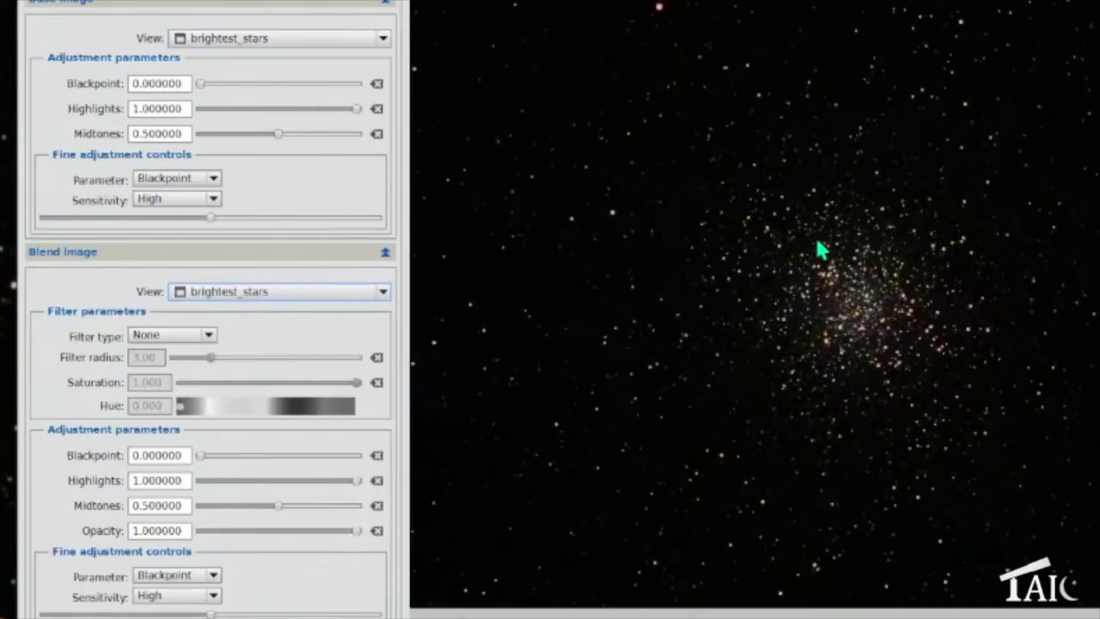
{"action": "left_click_drag", "start_coordinate": [807, 226], "coordinate": [920, 365]}
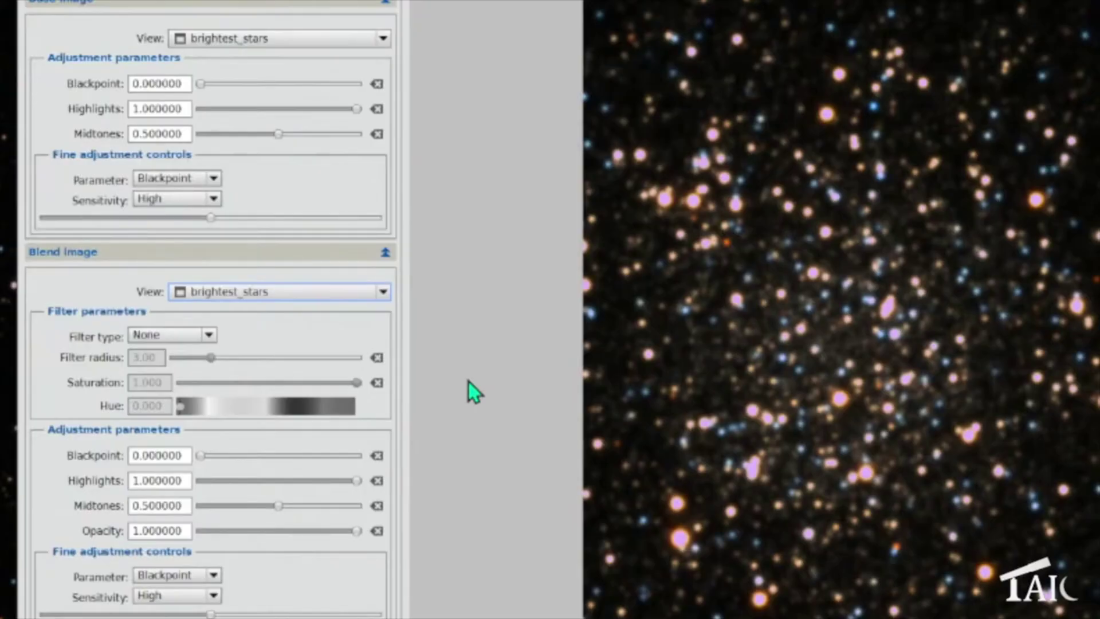
- Set a Blur filter with radius 3.36 on the blend image and preview the whole field
{"action": "left_click", "coordinate": [325, 301]}
{"action": "left_click", "coordinate": [325, 302]}
{"action": "left_click", "coordinate": [208, 336]}
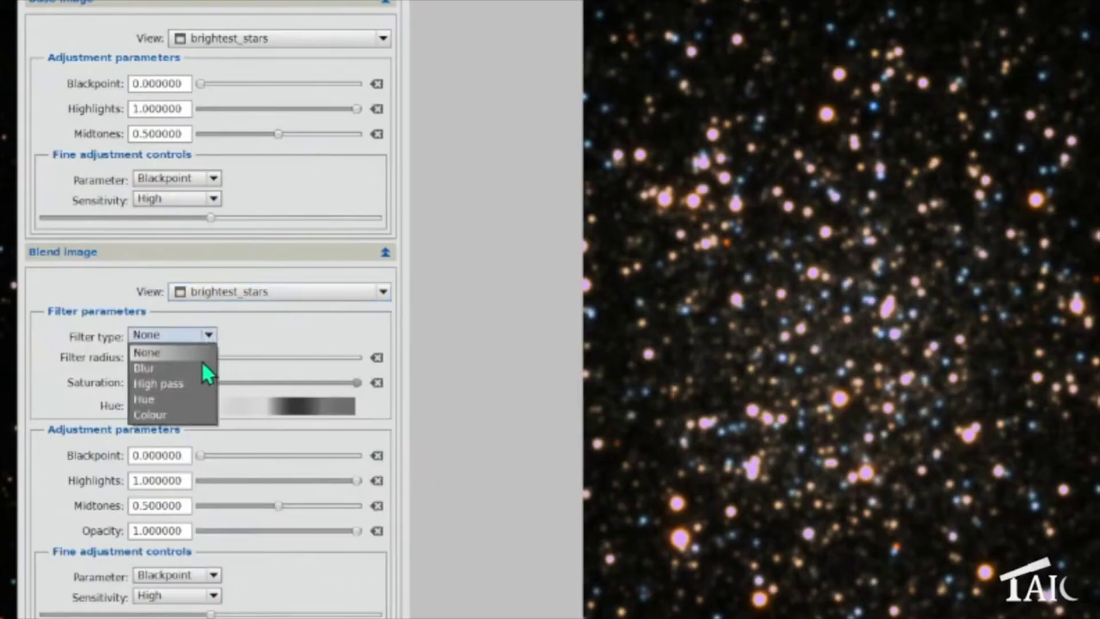
{"action": "left_click", "coordinate": [200, 366]}
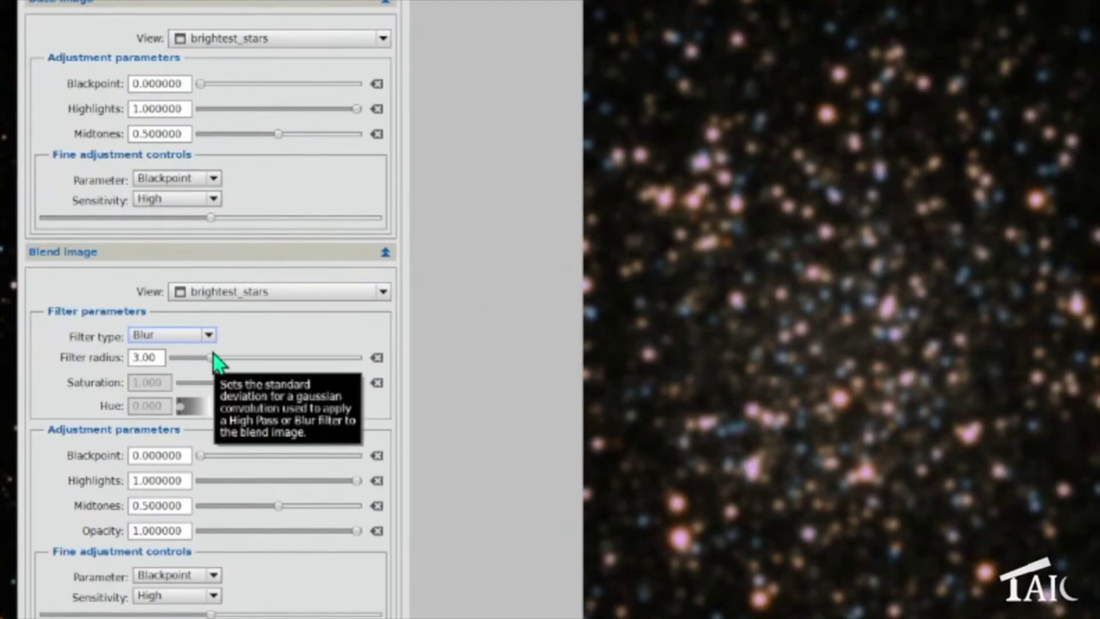
{"action": "left_click_drag", "start_coordinate": [213, 354], "coordinate": [233, 362]}
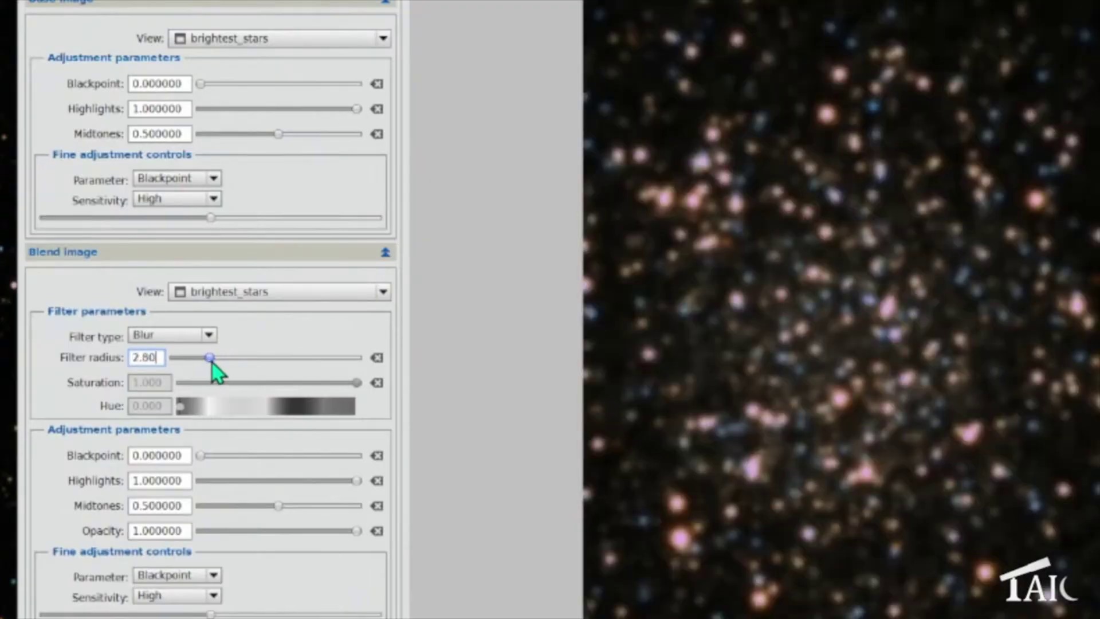
{"action": "left_click_drag", "start_coordinate": [212, 362], "coordinate": [215, 362]}
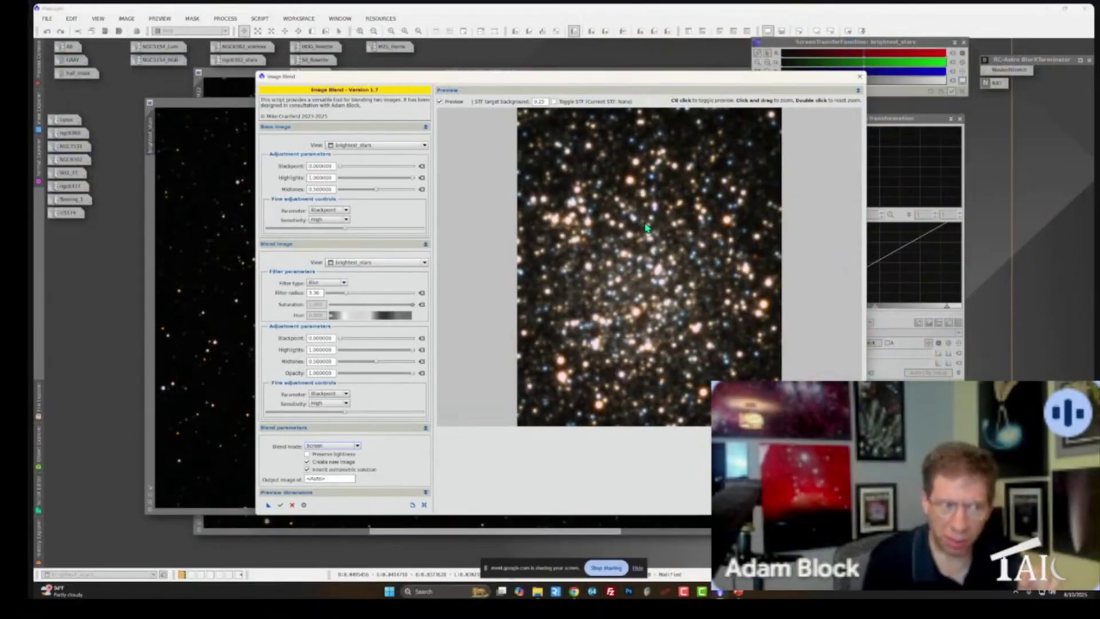
{"action": "double_click", "coordinate": [646, 228]}
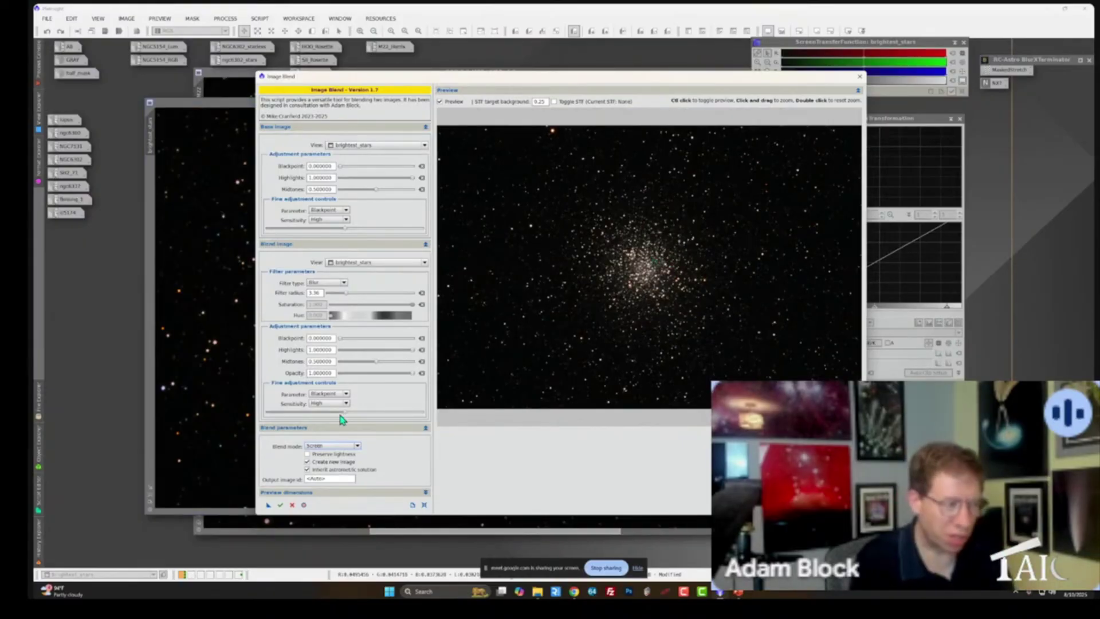
- Apply the screen blend to create a new image and close Image Blend
{"action": "left_click", "coordinate": [280, 505]}
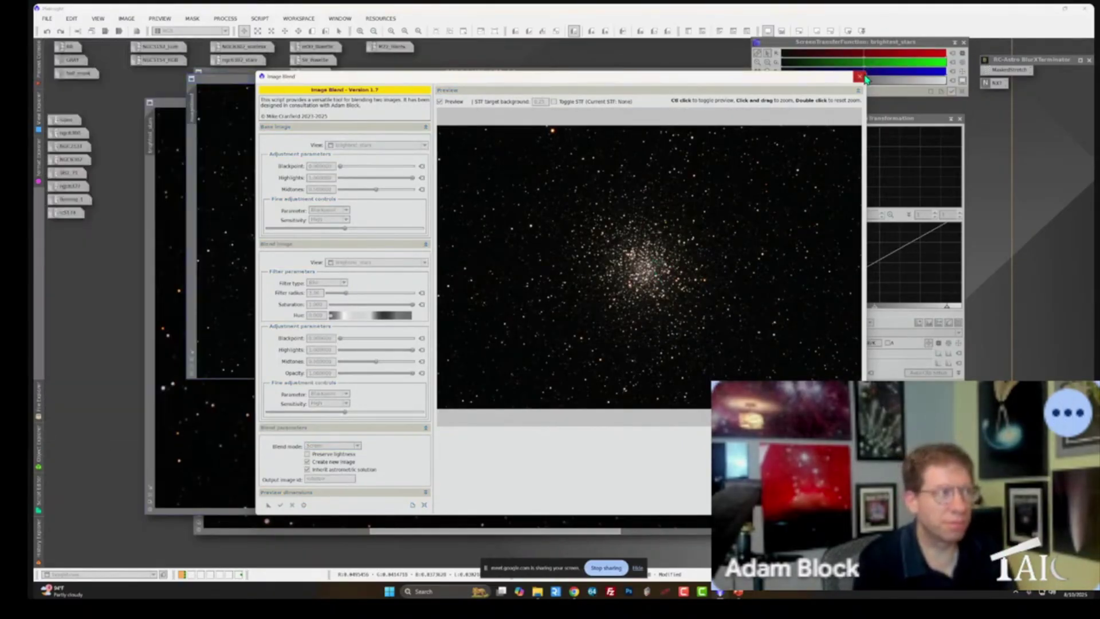
{"action": "left_click", "coordinate": [859, 77]}
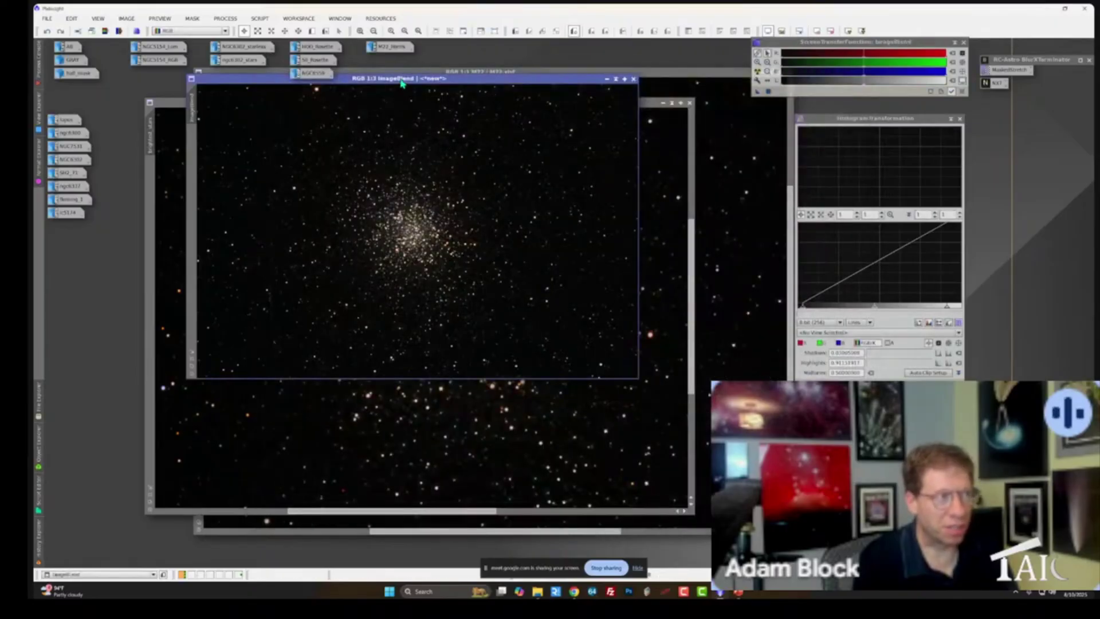
{"action": "left_click_drag", "start_coordinate": [410, 81], "coordinate": [473, 143]}
- Rename the blended image to brightest_enhanced and move it to the lower left
{"action": "double_click", "coordinate": [258, 163]}
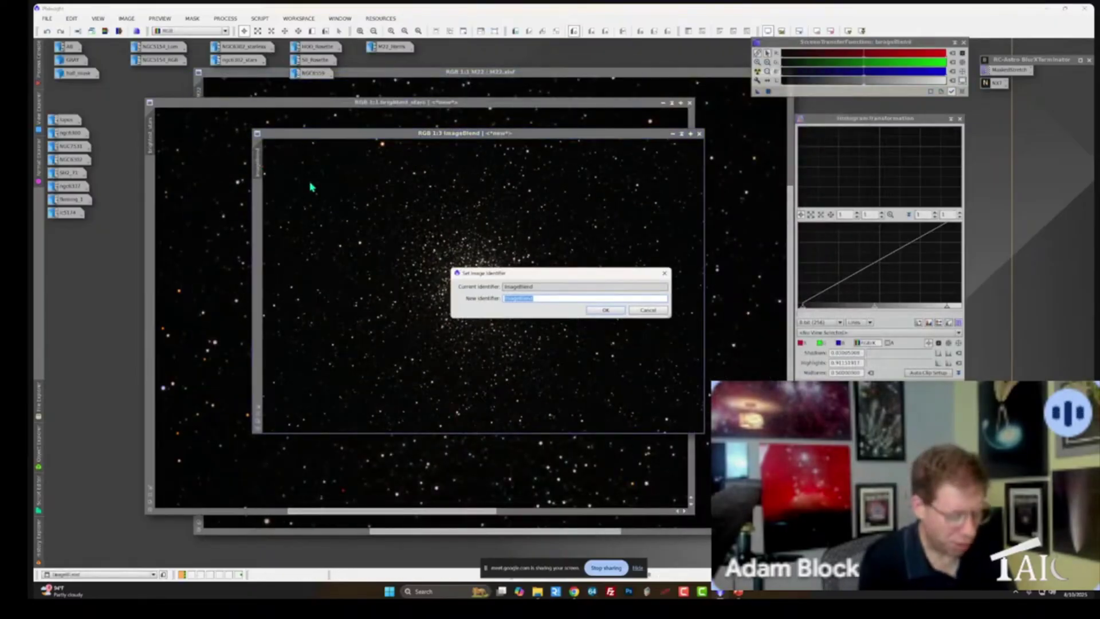
{"action": "type", "text": "Brighte"}
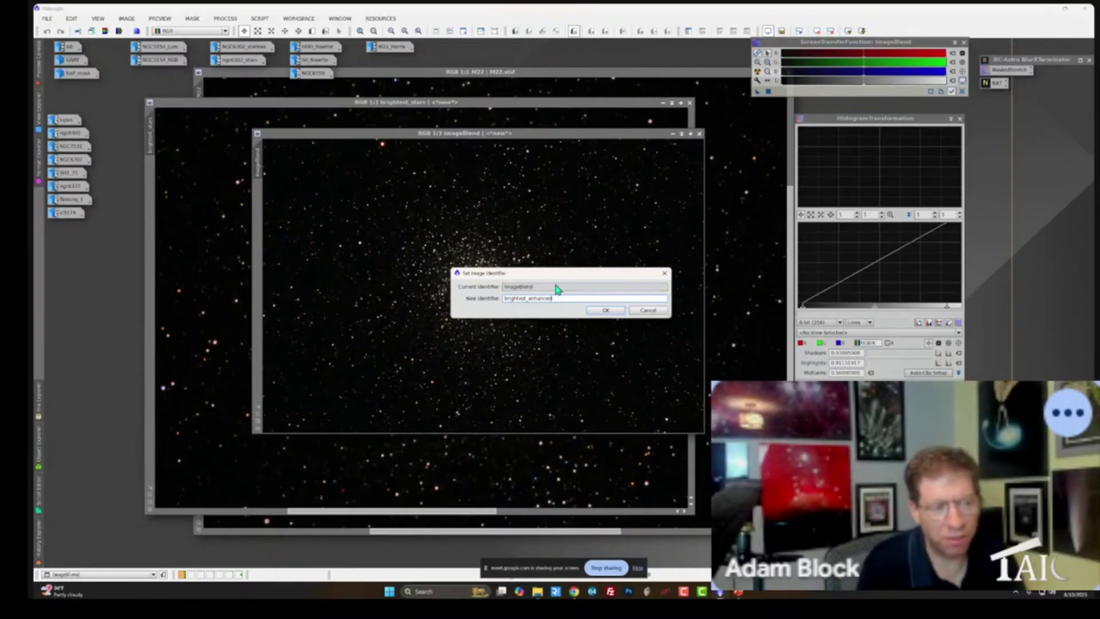
{"action": "left_click", "coordinate": [598, 312]}
{"action": "left_click_drag", "start_coordinate": [510, 134], "coordinate": [376, 239]}
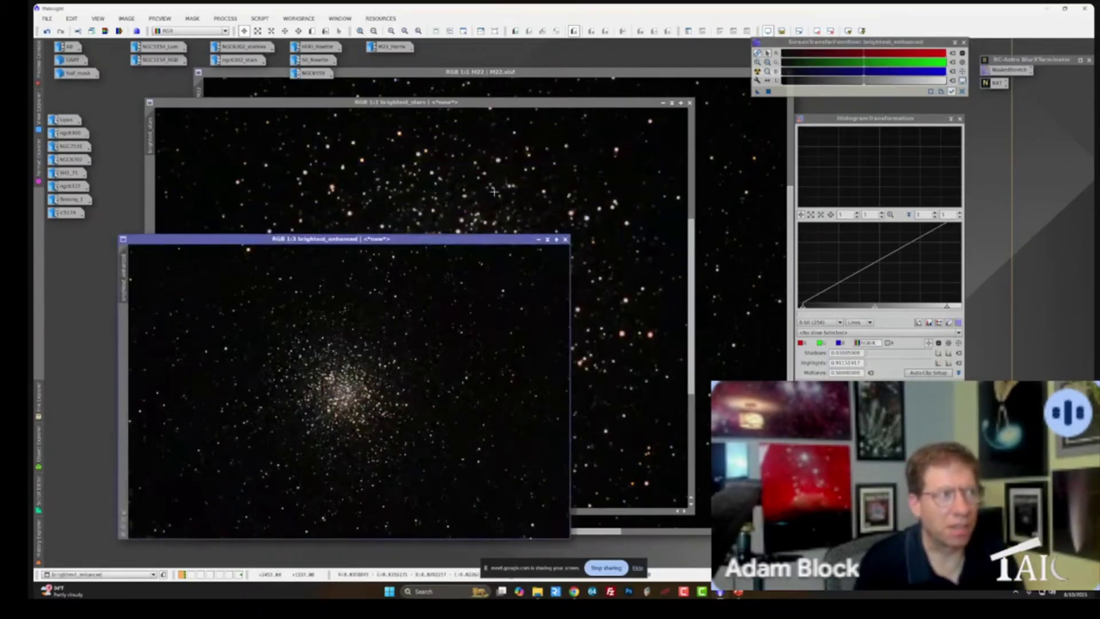
- Iconize brightest_stars to the left, shift brightest_enhanced aside, and bring M22 forward
{"action": "left_click", "coordinate": [663, 103]}
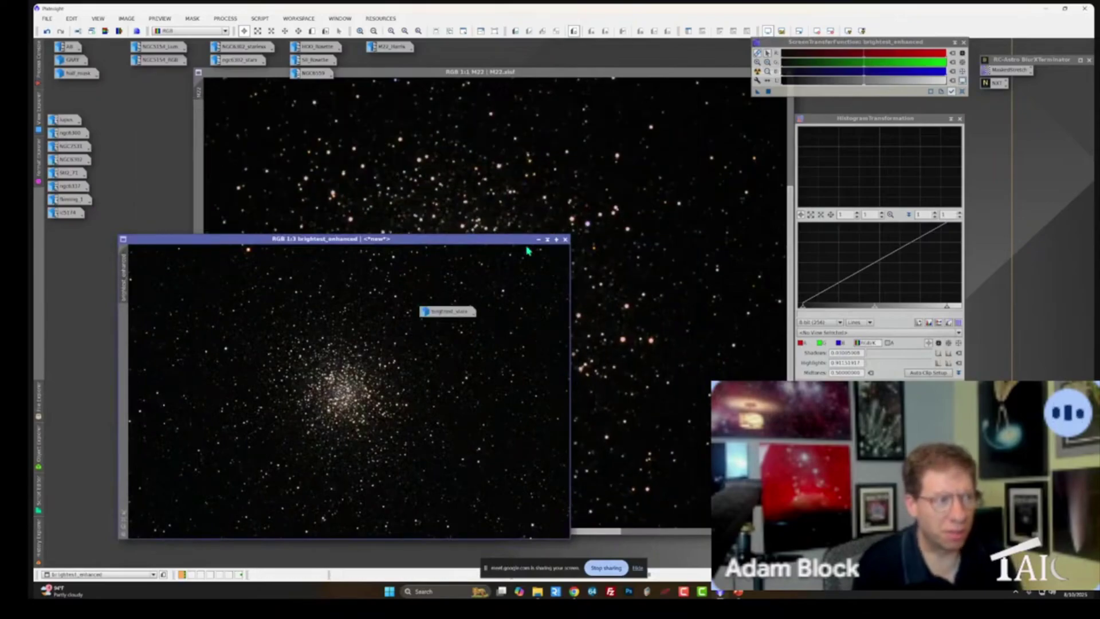
{"action": "left_click_drag", "start_coordinate": [448, 314], "coordinate": [82, 261]}
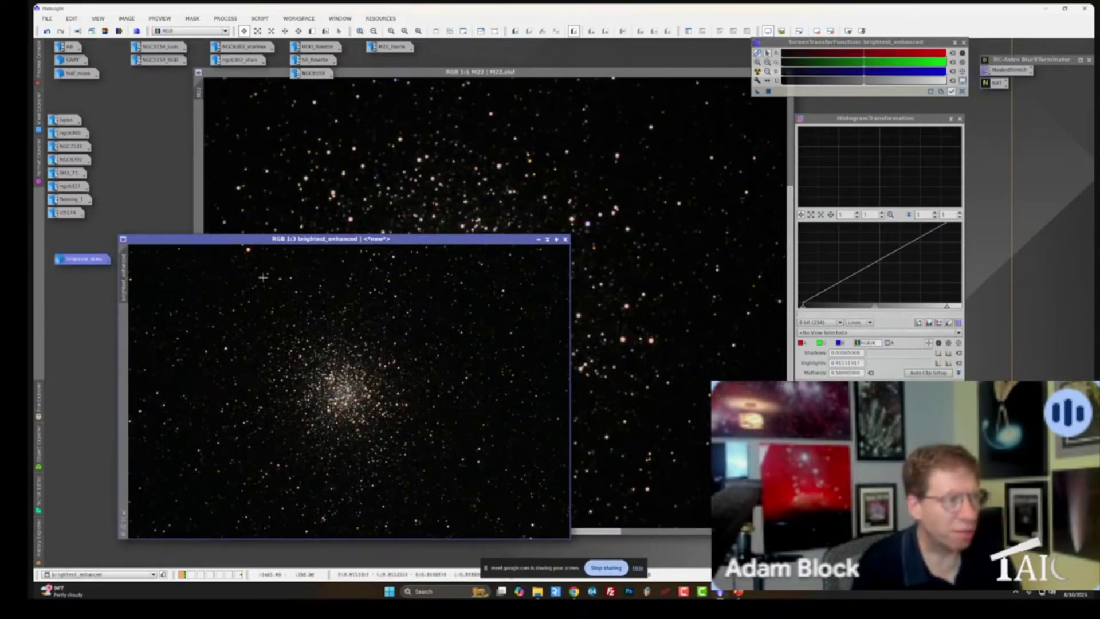
{"action": "left_click_drag", "start_coordinate": [394, 239], "coordinate": [346, 247]}
{"action": "left_click", "coordinate": [522, 92]}
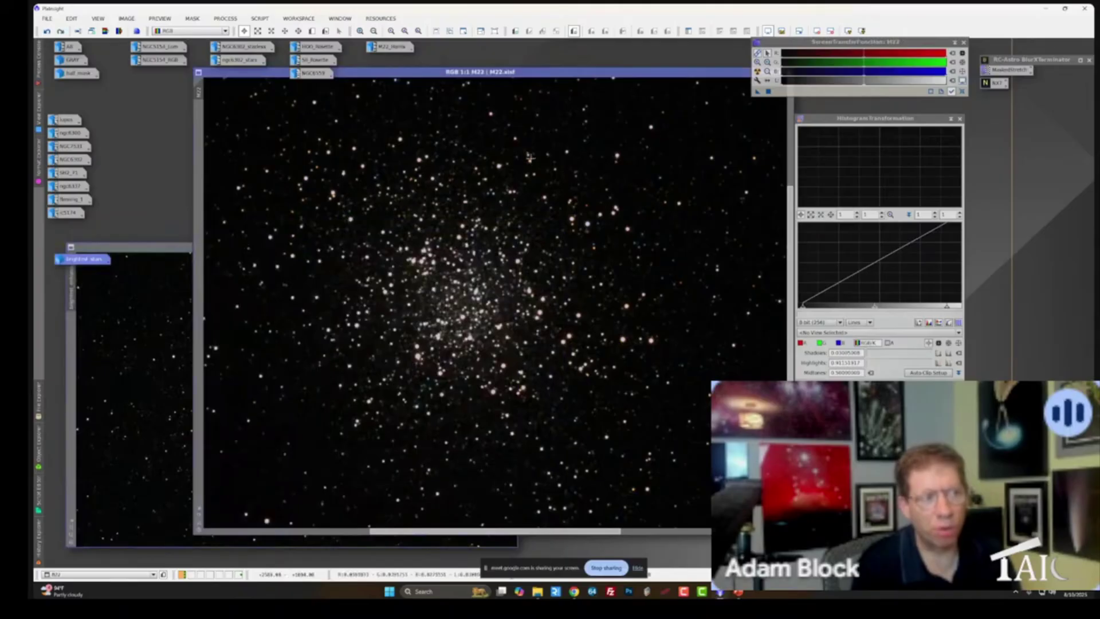
- Run BlurXTerminator on M22 with stars 0.59, nonstellar 0.00, and automatic PSF on
{"action": "double_click", "coordinate": [1023, 64]}
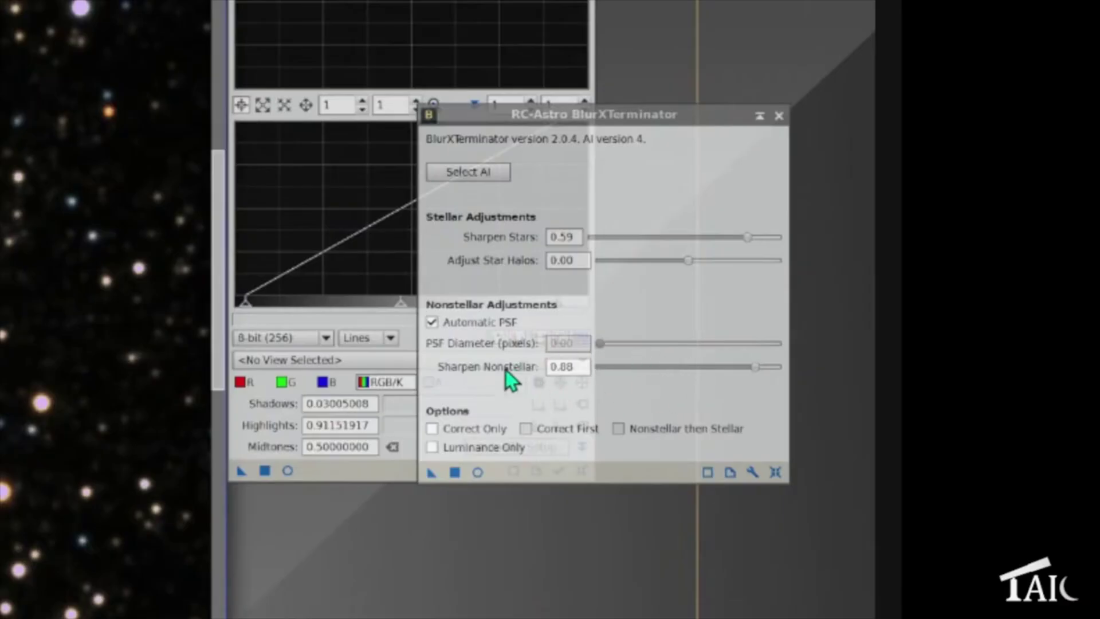
{"action": "left_click", "coordinate": [436, 321]}
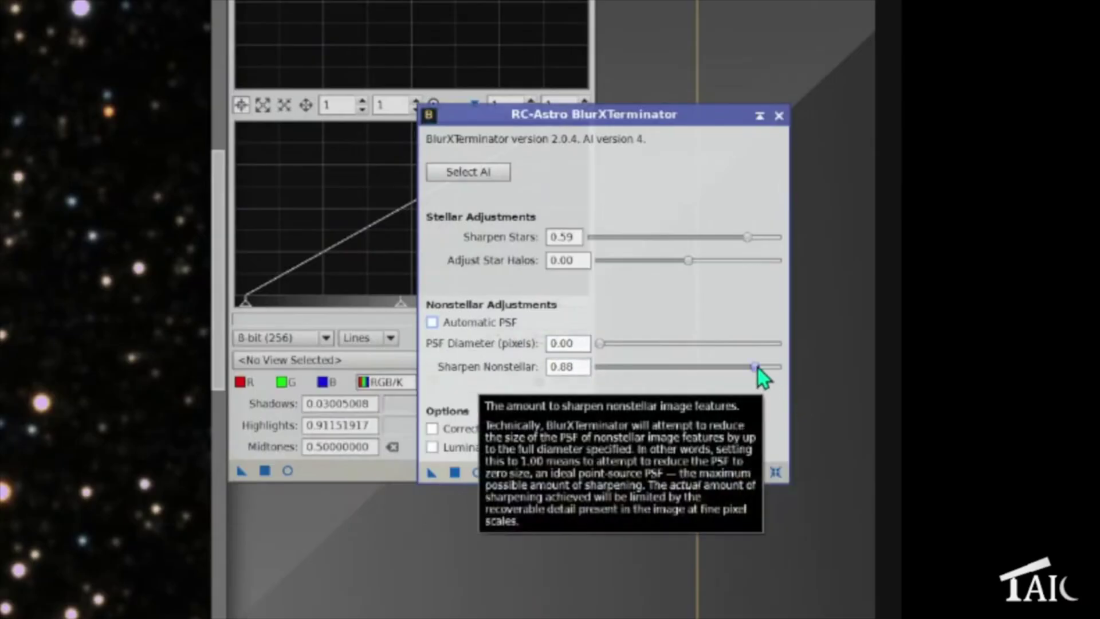
{"action": "left_click_drag", "start_coordinate": [756, 367], "coordinate": [599, 376]}
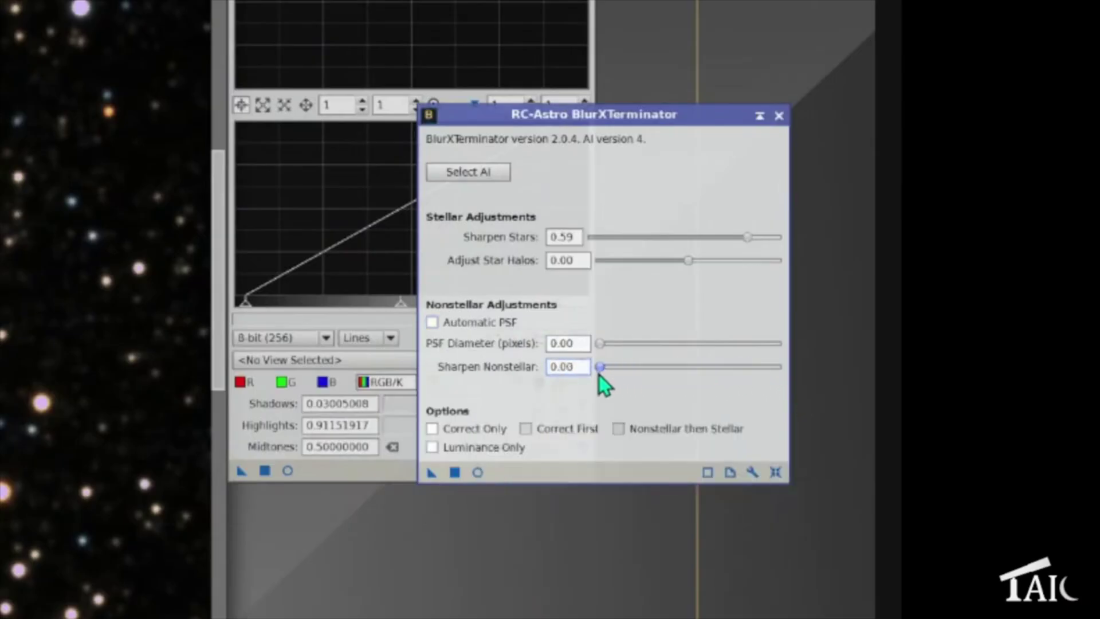
{"action": "left_click", "coordinate": [432, 323]}
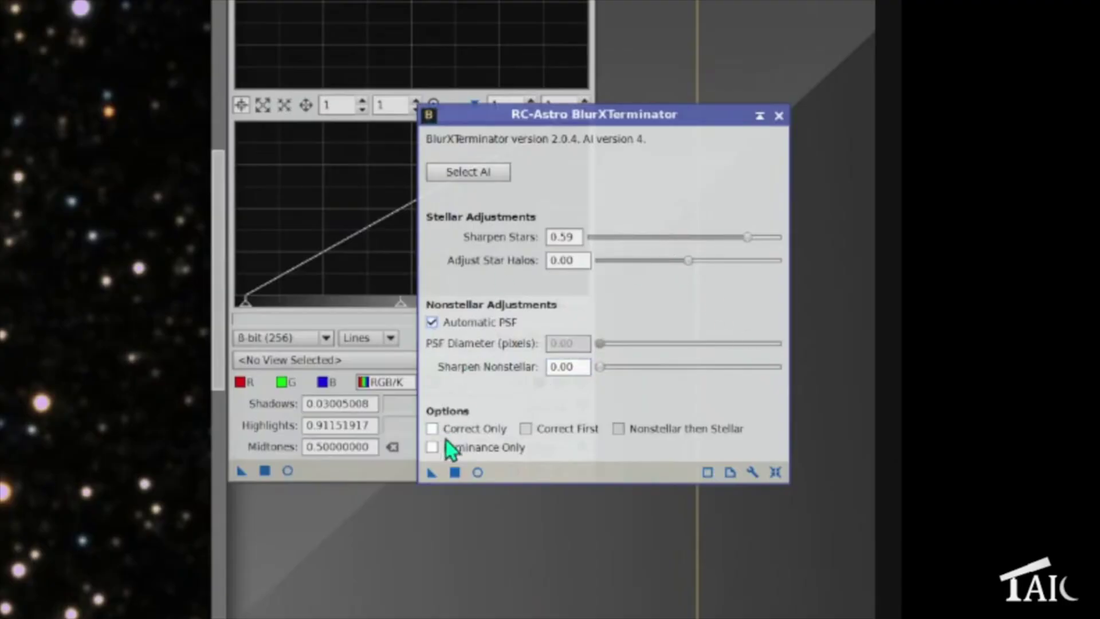
{"action": "left_click_drag", "start_coordinate": [432, 472], "coordinate": [143, 475]}
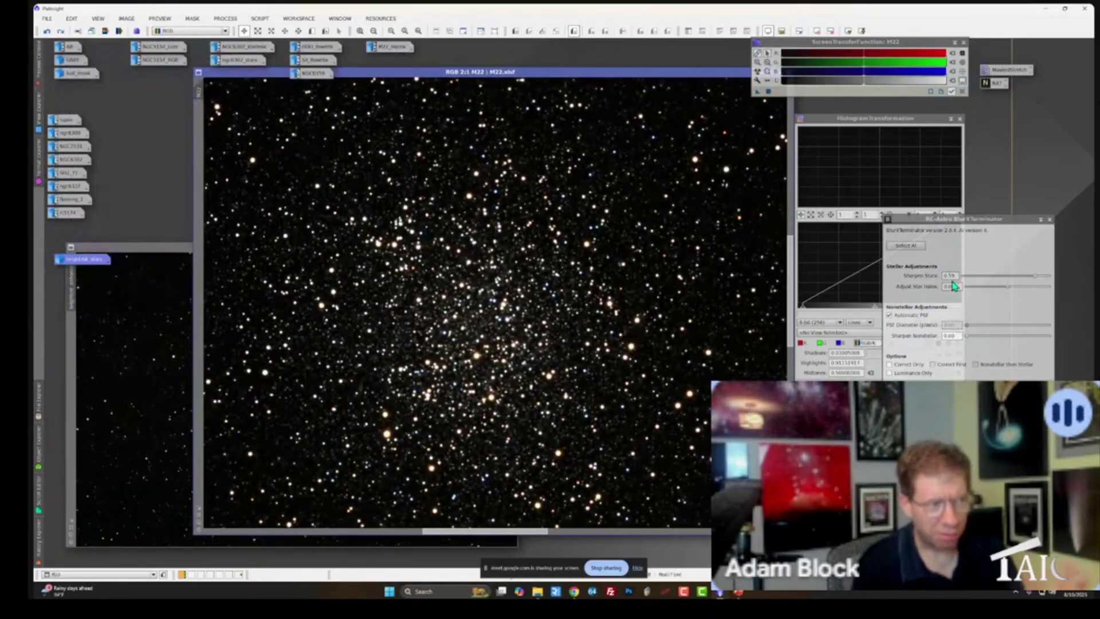
- Apply MaskedStretch (background 0.125, 100 iterations, clipping 0.0005) to the M22 image
{"action": "left_click", "coordinate": [1040, 219]}
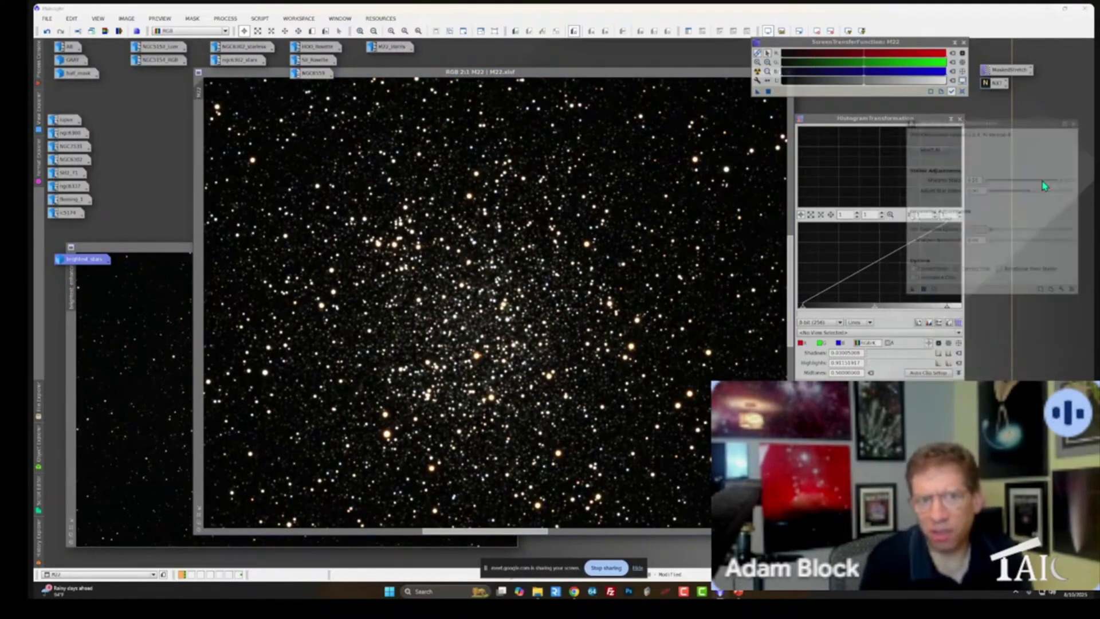
{"action": "double_click", "coordinate": [993, 72]}
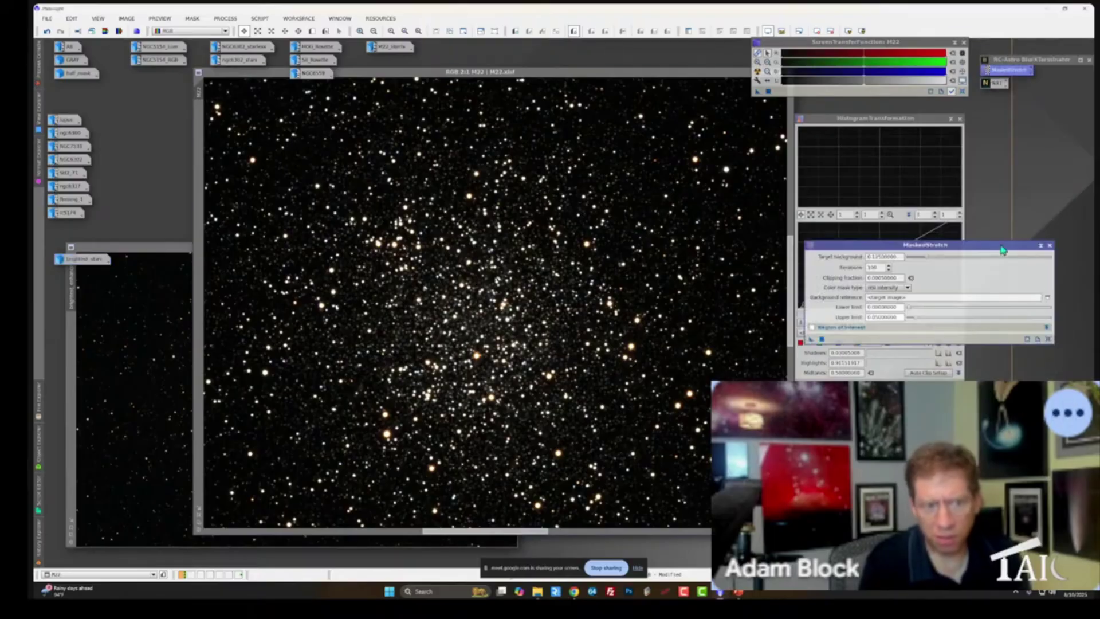
{"action": "left_click", "coordinate": [822, 338]}
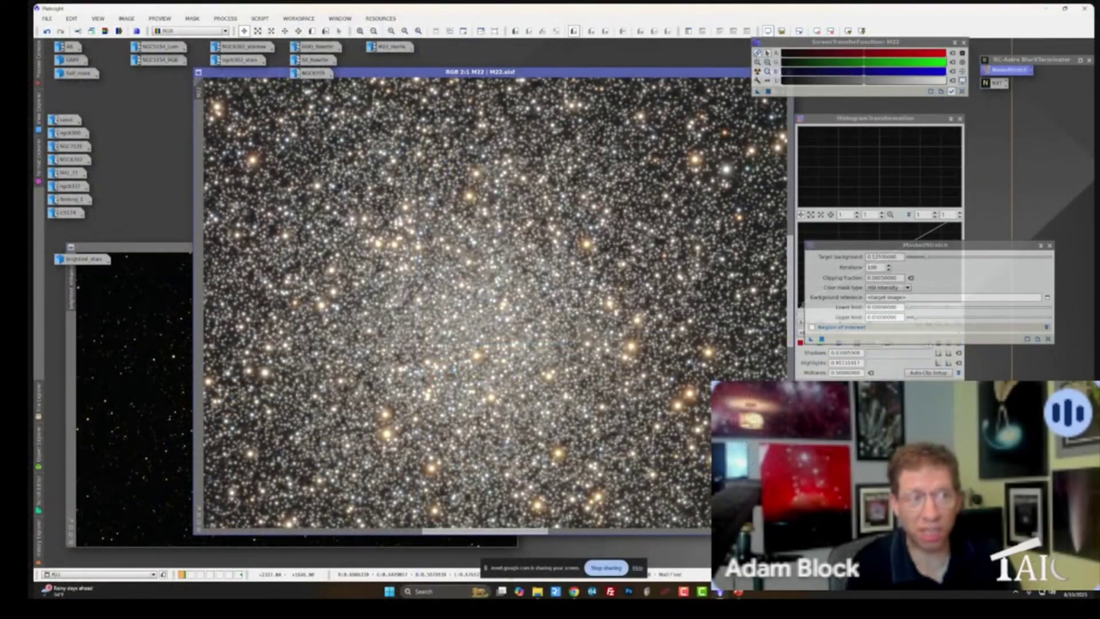
{"action": "scroll", "coordinate": [498, 304], "scroll_direction": "down", "scroll_amount": 2}
{"action": "scroll", "coordinate": [504, 309], "scroll_direction": "up", "scroll_amount": 2}
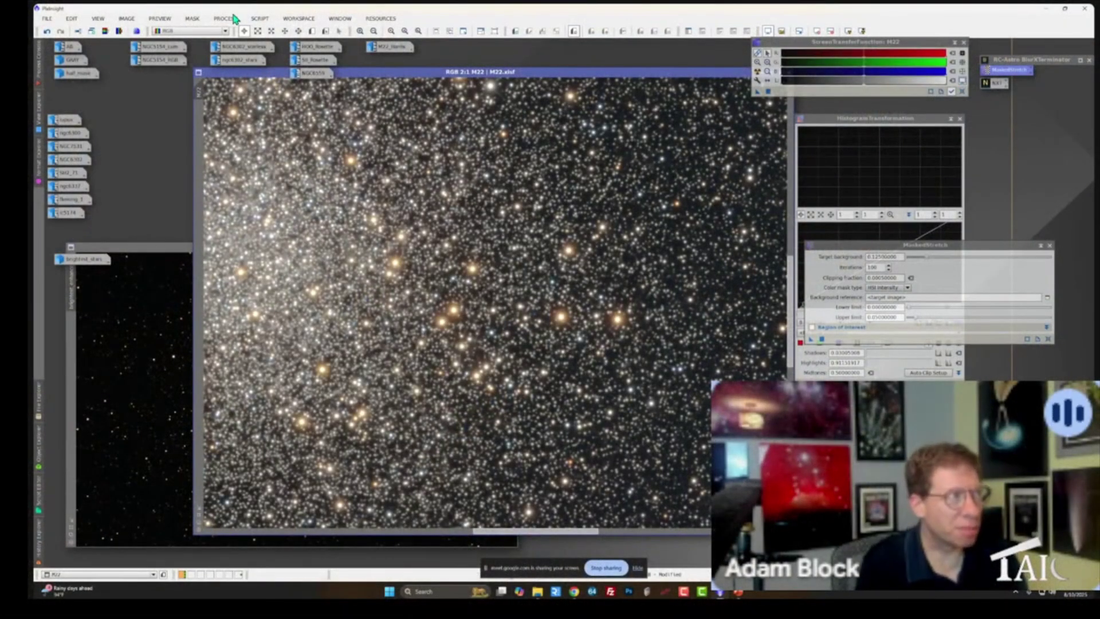
- Open CurvesTransformation, make M22 the active view, and roll the Curves window up out of the way
{"action": "left_click", "coordinate": [232, 18]}
{"action": "mouse_move", "coordinate": [264, 31]}
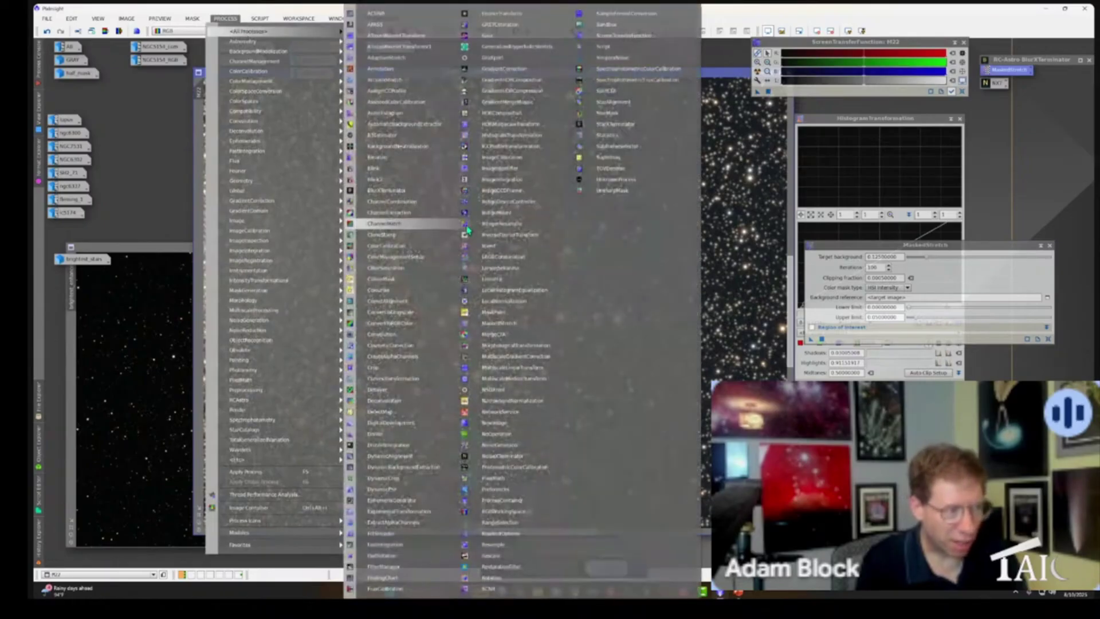
{"action": "left_click", "coordinate": [434, 380]}
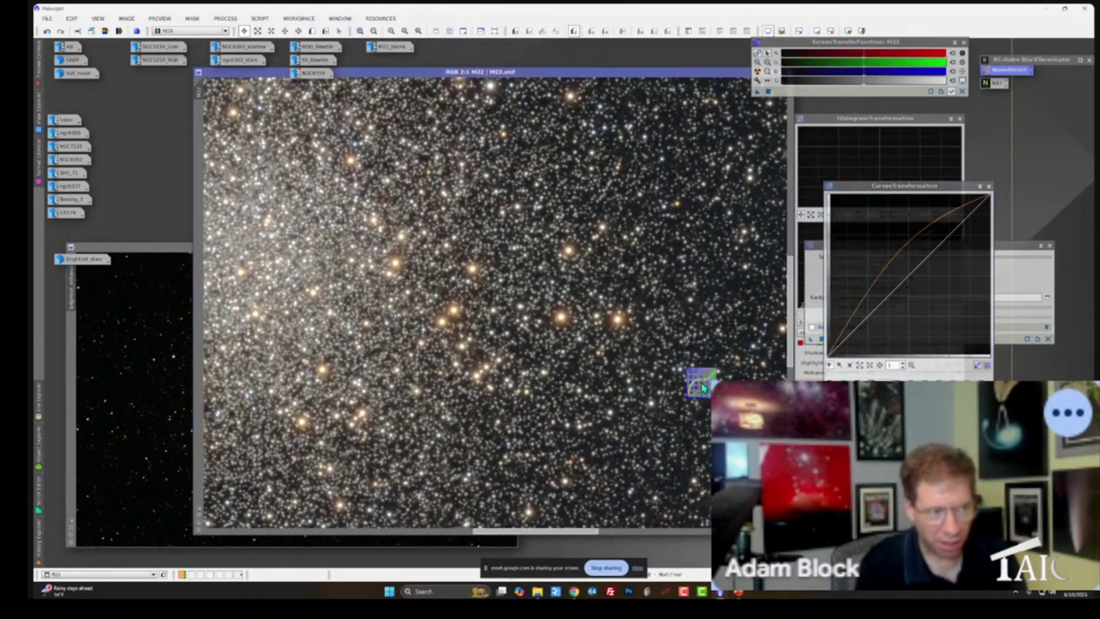
{"action": "left_click", "coordinate": [701, 381]}
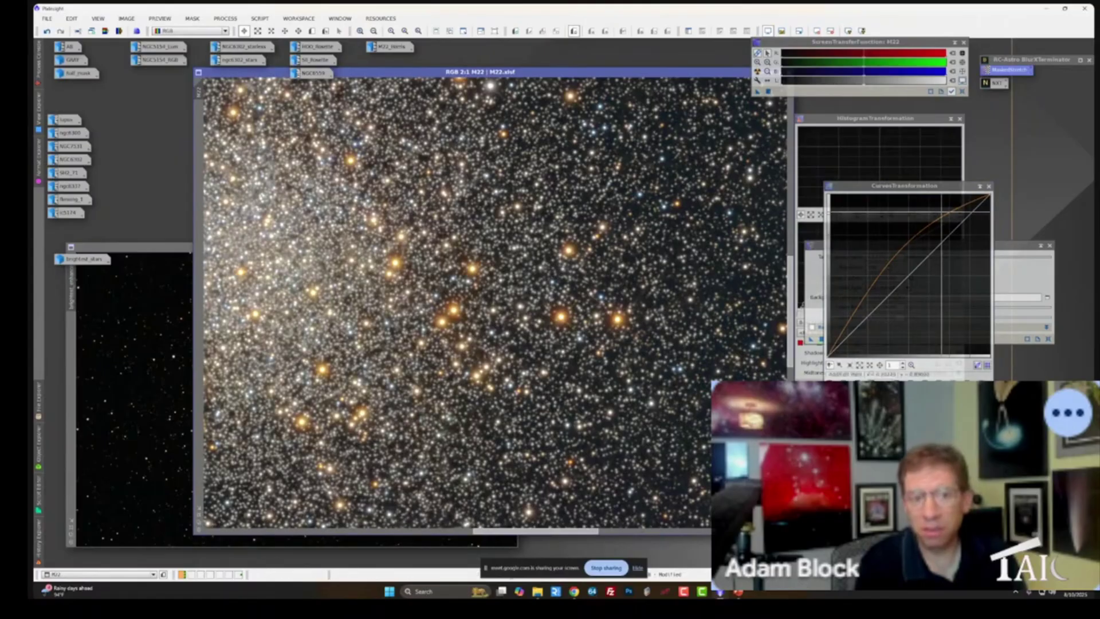
{"action": "left_click", "coordinate": [980, 186]}
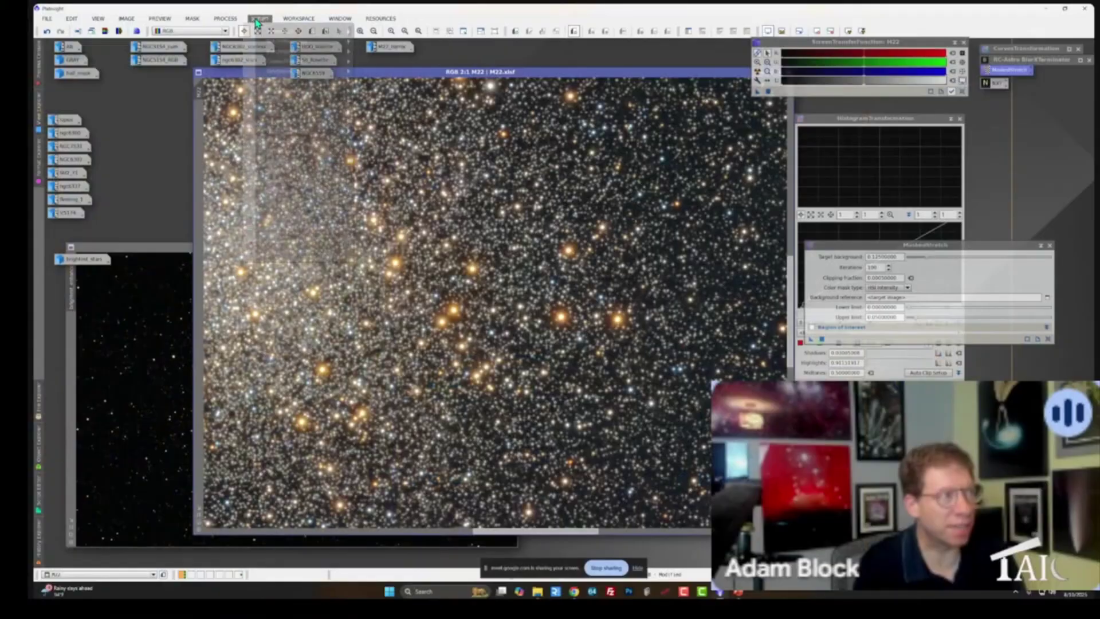
{"action": "left_click", "coordinate": [258, 19]}
- Launch the Image Blend script, reset it, and set Base View M22 and Blend View brightest_enhanced
{"action": "mouse_move", "coordinate": [310, 61]}
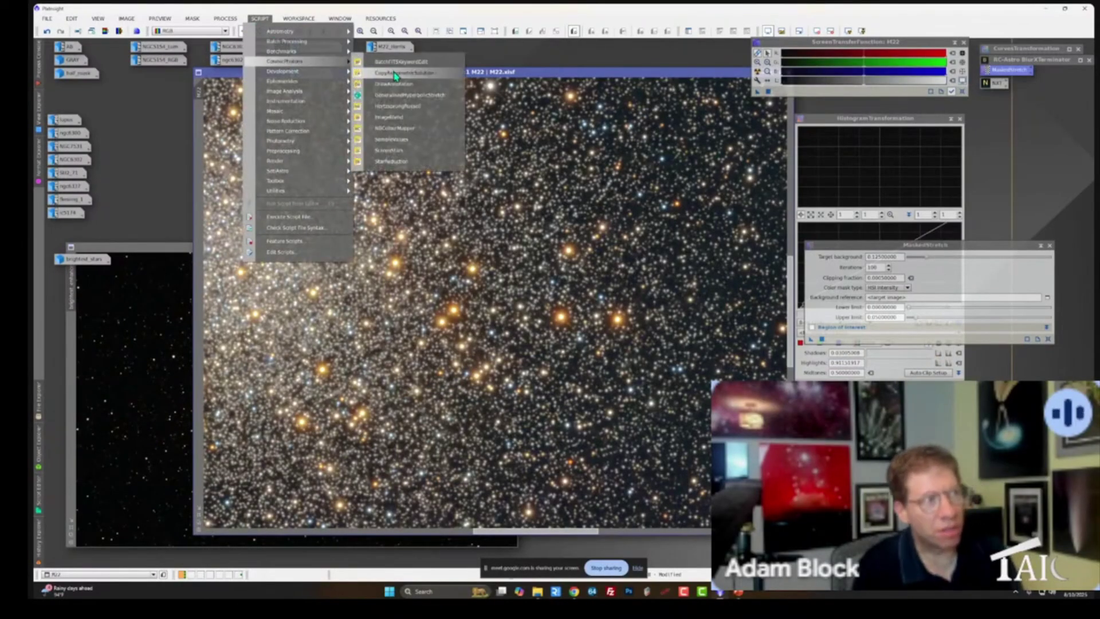
{"action": "left_click", "coordinate": [395, 128]}
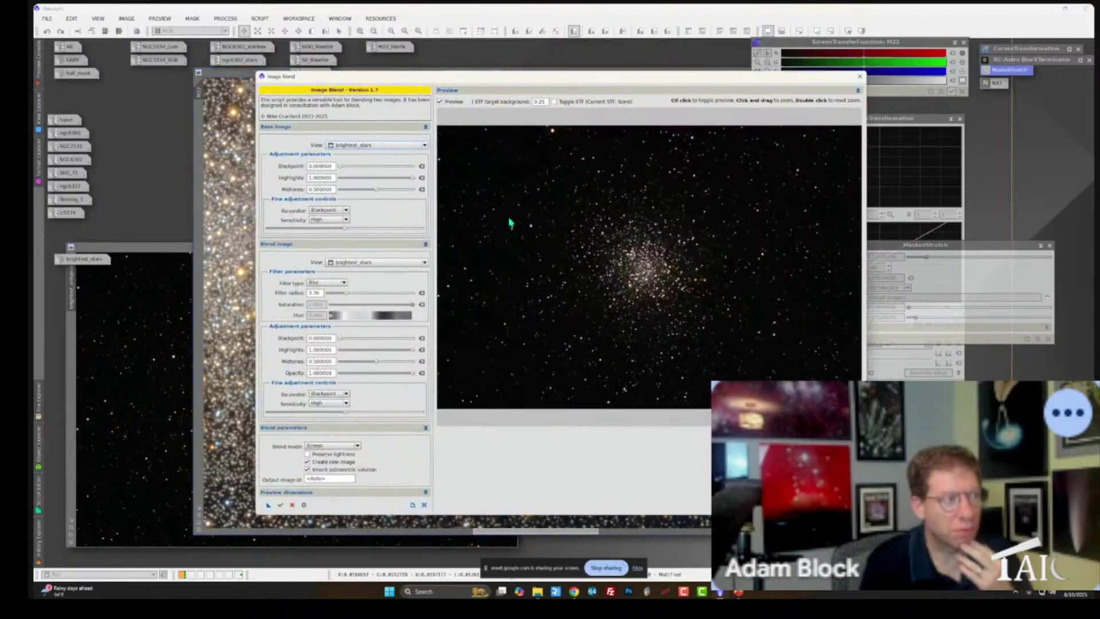
{"action": "left_click", "coordinate": [424, 504]}
{"action": "left_click", "coordinate": [383, 146]}
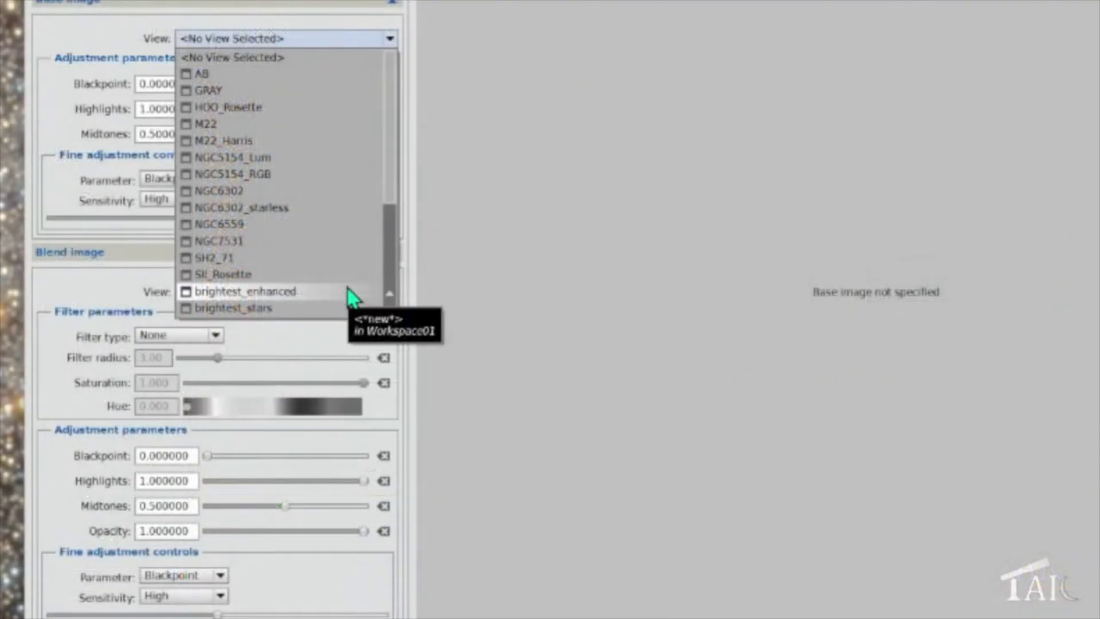
{"action": "left_click", "coordinate": [332, 124]}
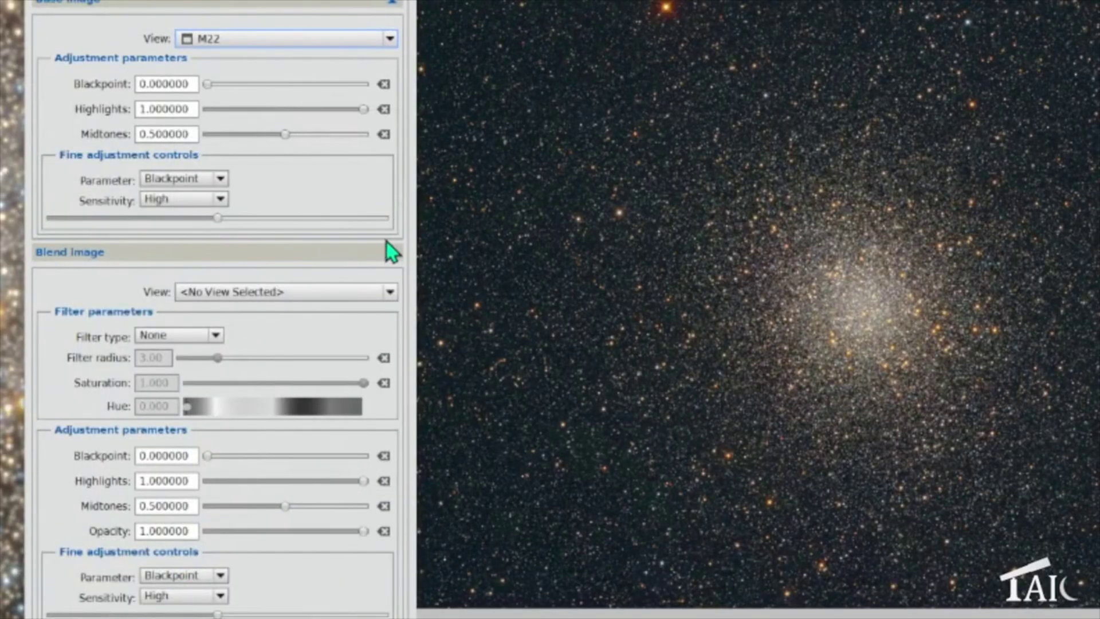
{"action": "left_click", "coordinate": [388, 293]}
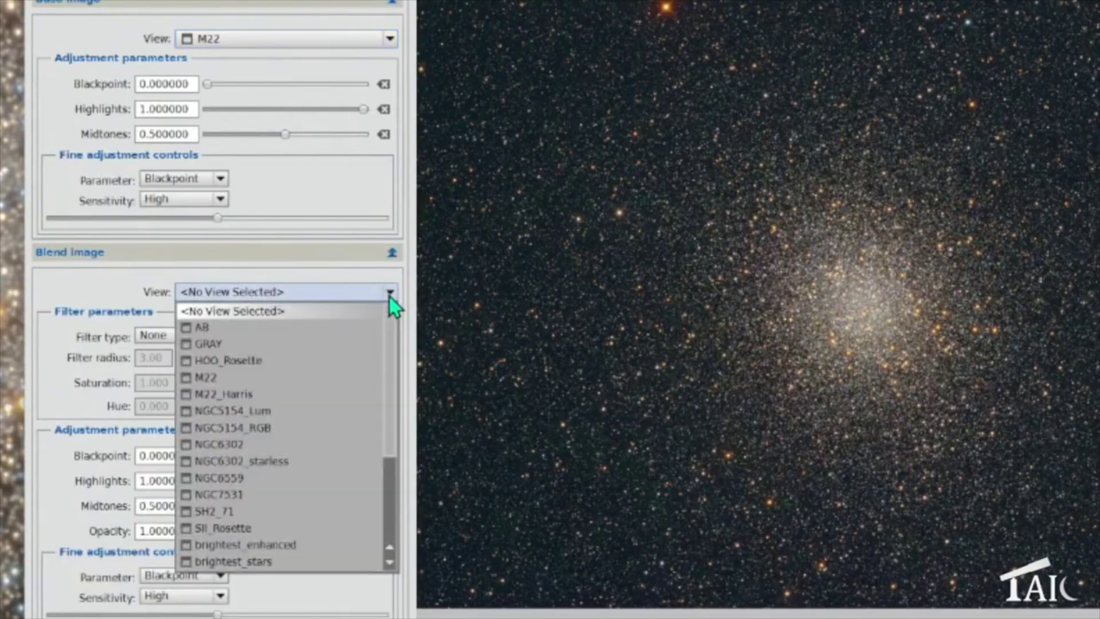
{"action": "left_click_drag", "start_coordinate": [389, 323], "coordinate": [387, 386]}
{"action": "left_click", "coordinate": [328, 463]}
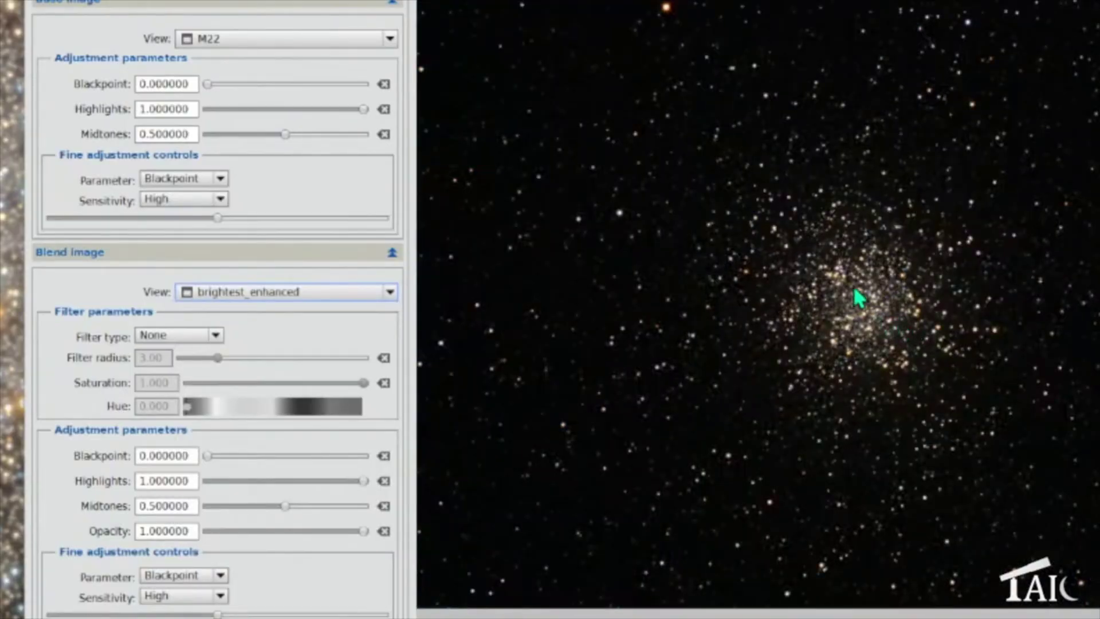
- Define a preview region over the cluster, enlarge it, and redraw a larger preview area
{"action": "left_click_drag", "start_coordinate": [713, 156], "coordinate": [1068, 483]}
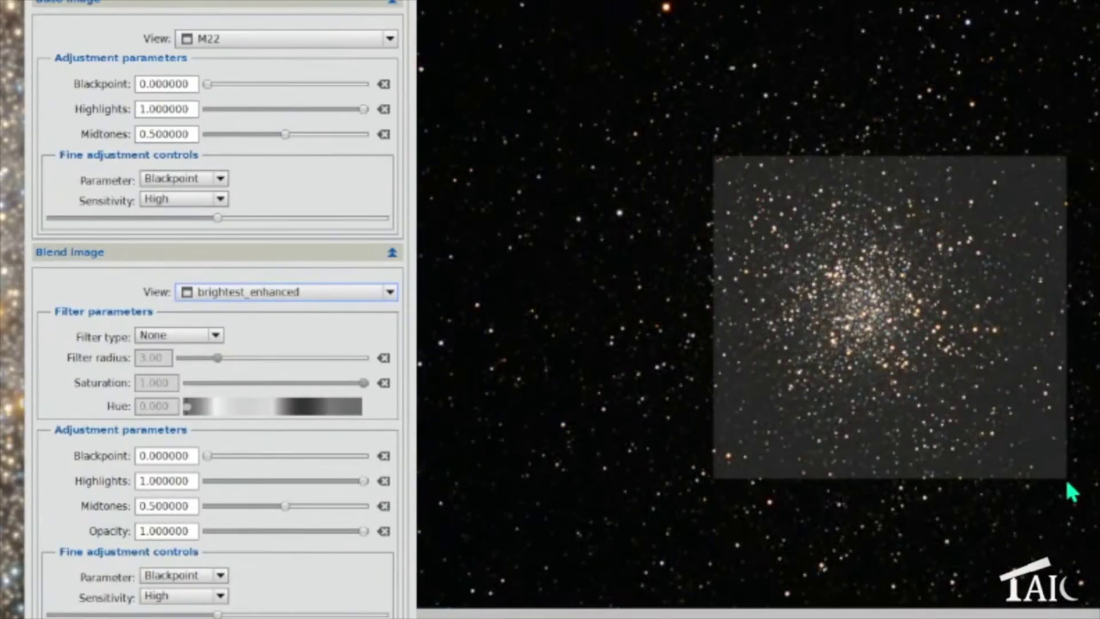
{"action": "left_click", "coordinate": [442, 597]}
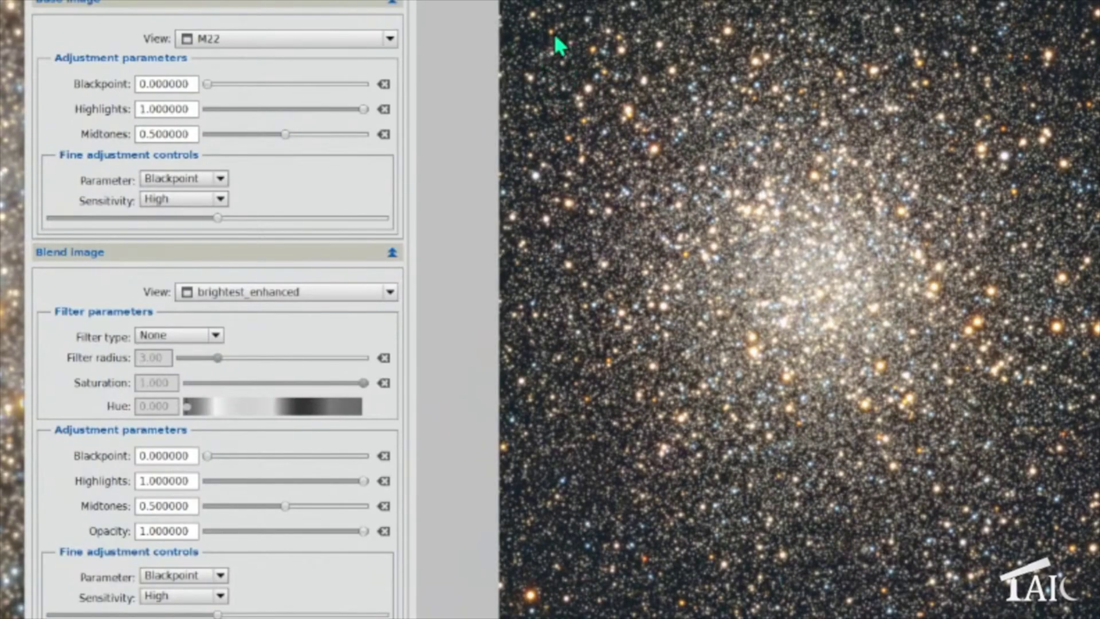
{"action": "left_click_drag", "start_coordinate": [558, 45], "coordinate": [958, 561]}
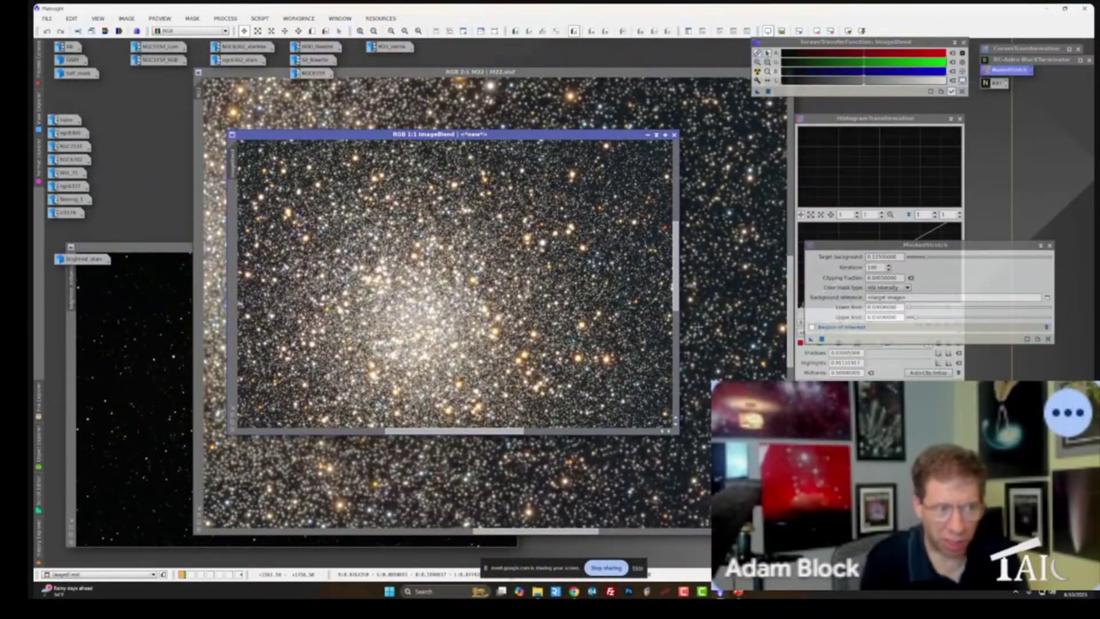
- Drag the STF midtones slider to brighten the ImageBlend display, then open M22_Harris
{"action": "mouse_move", "coordinate": [680, 298]}
{"action": "left_mouse_down"}
{"action": "mouse_move", "coordinate": [692, 318]}
{"action": "mouse_move", "coordinate": [695, 298]}
{"action": "left_mouse_up"}
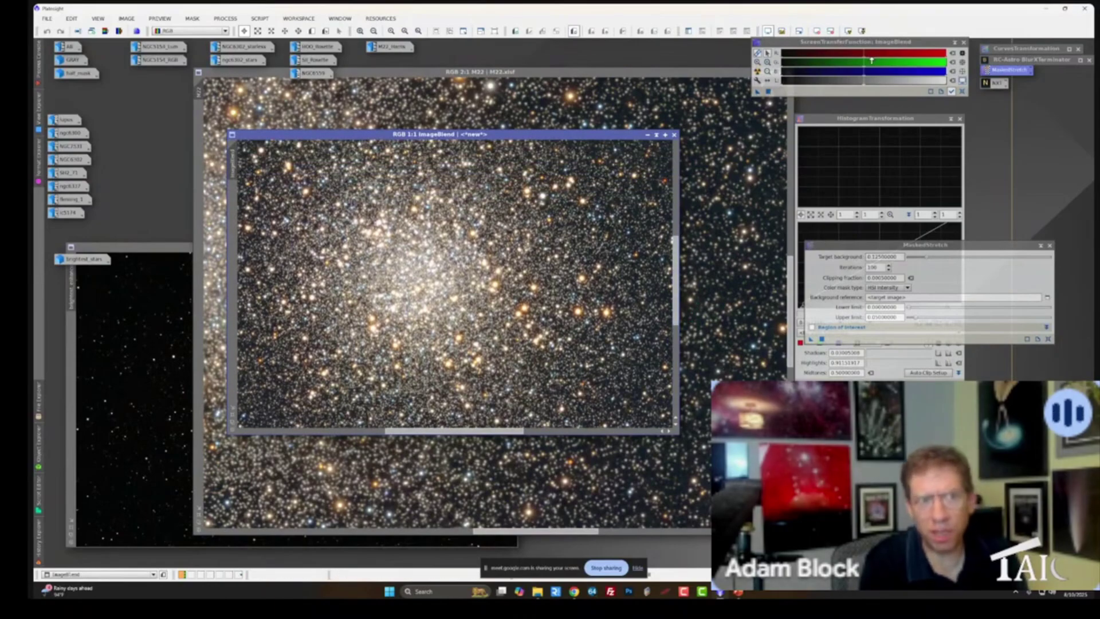
{"action": "mouse_move", "coordinate": [861, 56]}
{"action": "left_mouse_down"}
{"action": "mouse_move", "coordinate": [802, 55]}
{"action": "mouse_move", "coordinate": [855, 61]}
{"action": "left_mouse_up"}
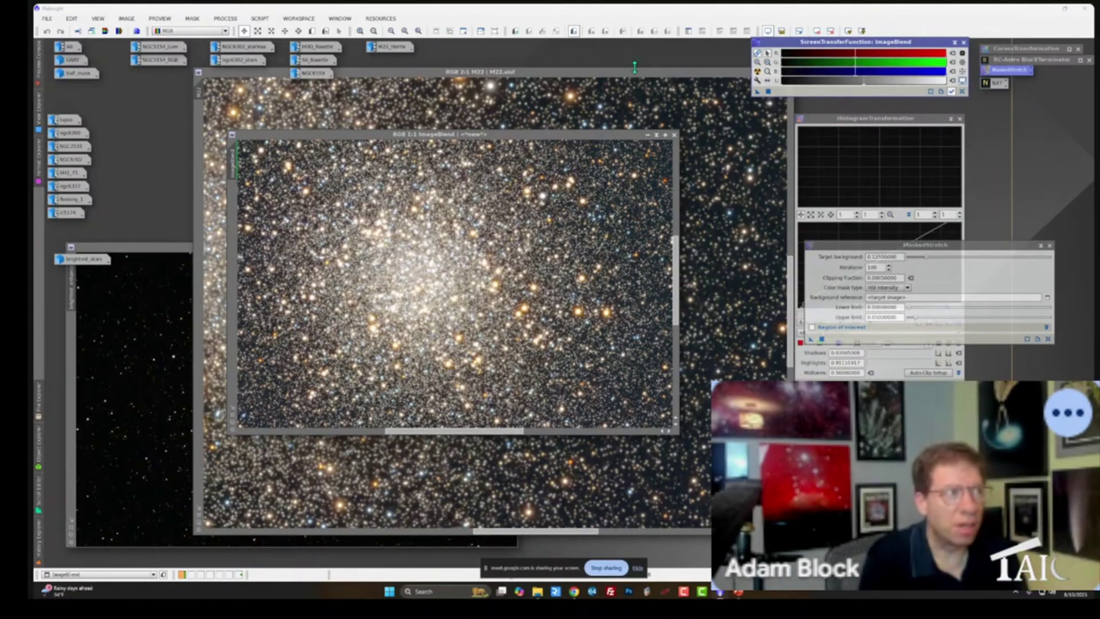
{"action": "double_click", "coordinate": [378, 48]}
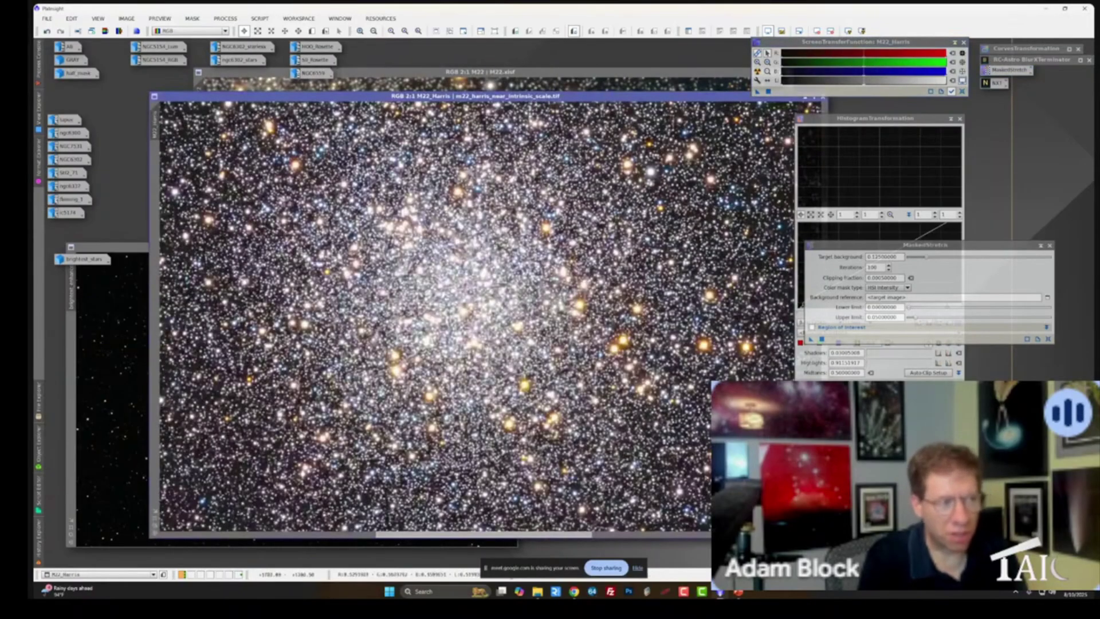
- Move the M22_Harris window aside and zoom the ImageBlend view for comparison
{"action": "scroll", "coordinate": [466, 288], "scroll_direction": "down", "scroll_amount": 1}
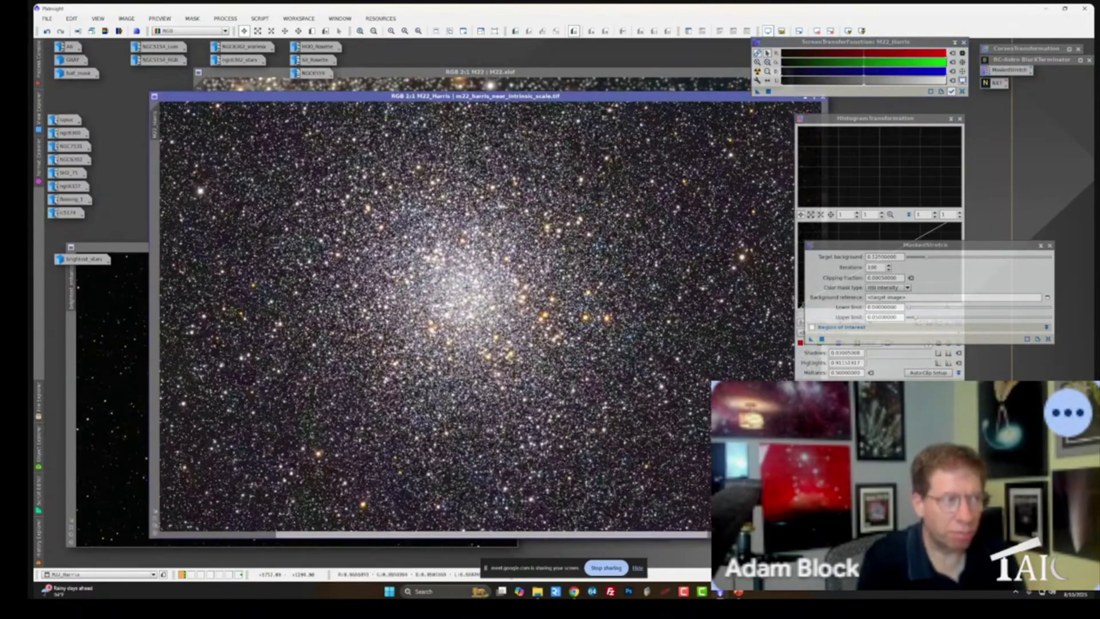
{"action": "left_click_drag", "start_coordinate": [475, 96], "coordinate": [458, 65]}
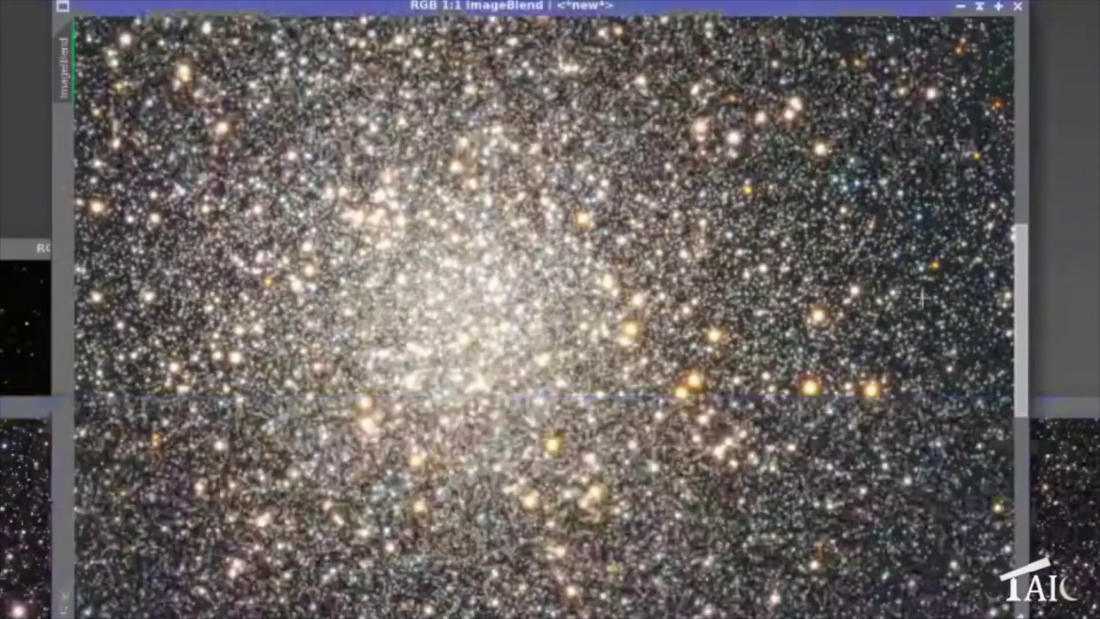
{"action": "scroll", "coordinate": [917, 293], "scroll_direction": "up", "scroll_amount": 2}
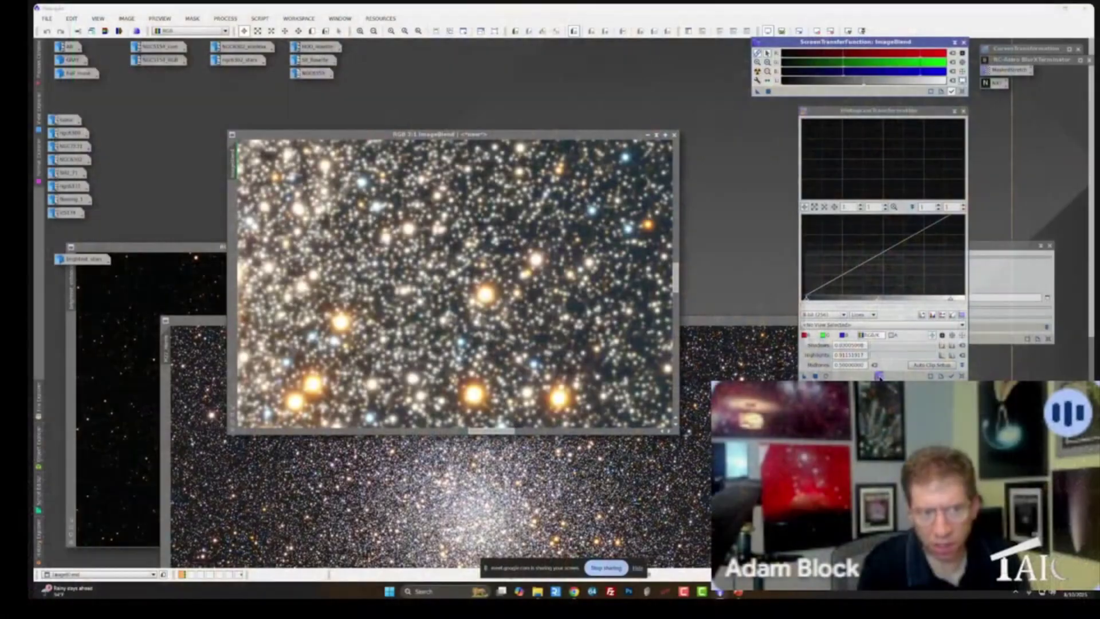
- Apply the HistogramTransformation stretch and NoiseXTerminator noise reduction to ImageBlend
{"action": "left_click_drag", "start_coordinate": [804, 376], "coordinate": [458, 286]}
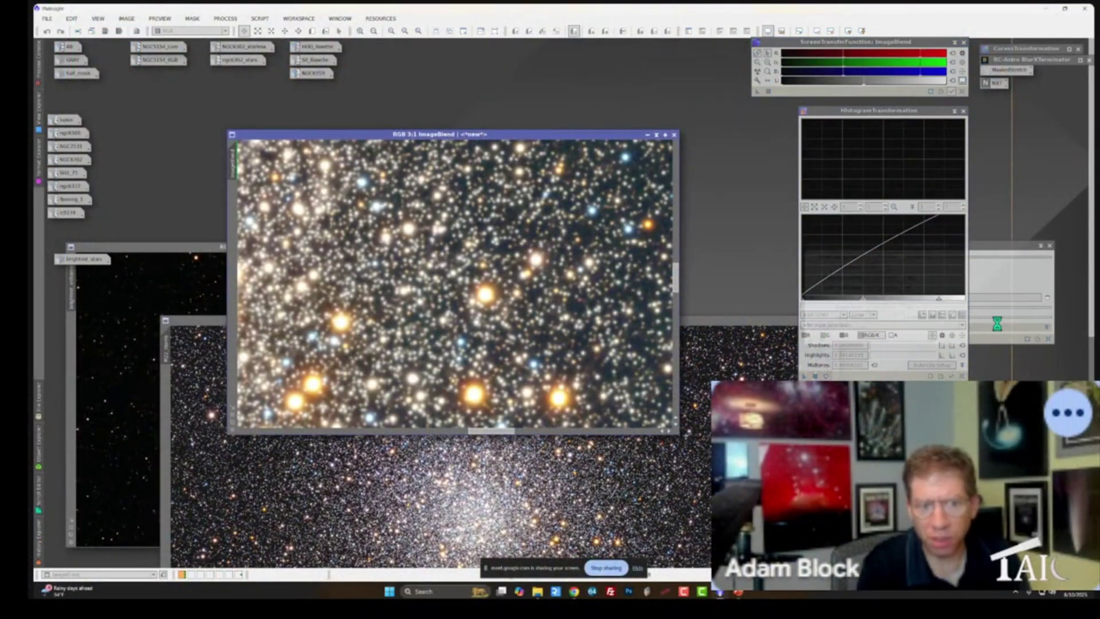
{"action": "scroll", "coordinate": [624, 205], "scroll_direction": "up", "scroll_amount": 2}
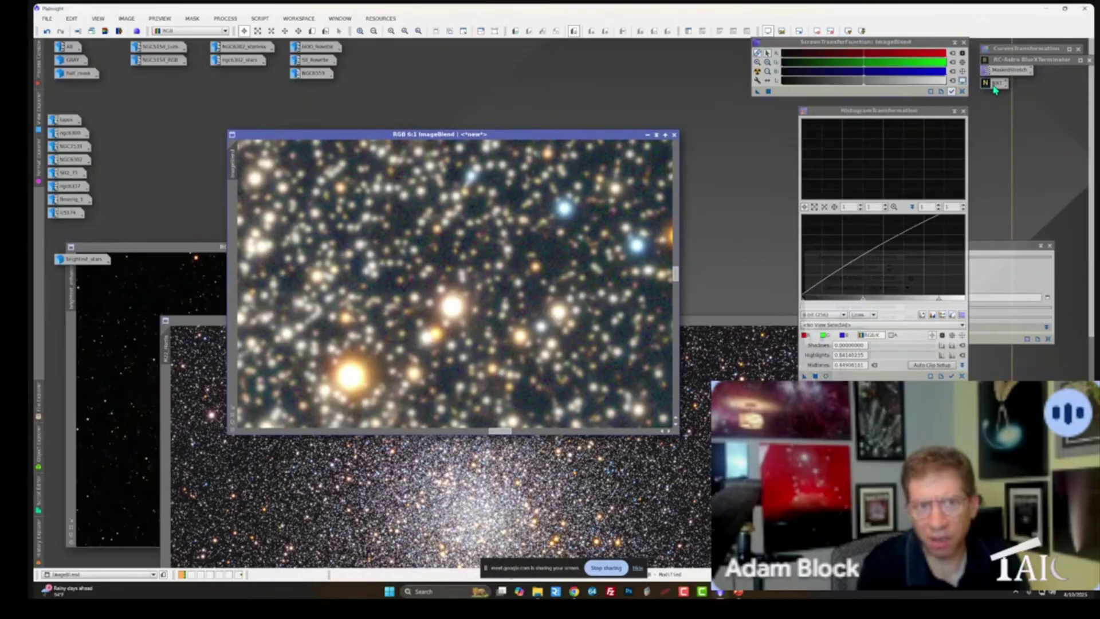
{"action": "double_click", "coordinate": [994, 85]}
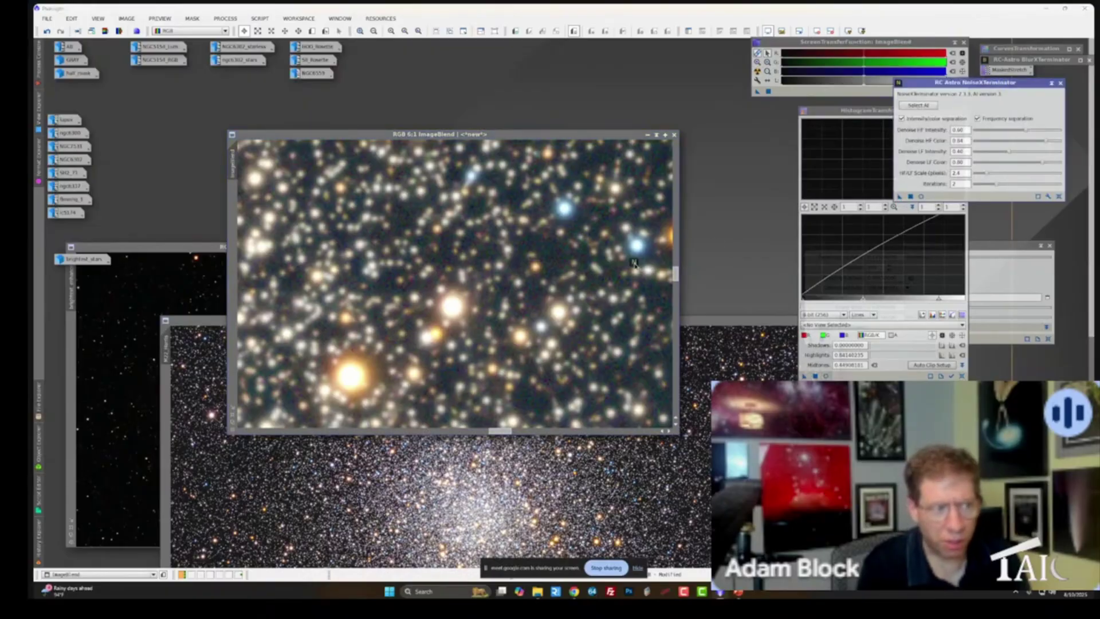
{"action": "left_click_drag", "start_coordinate": [634, 264], "coordinate": [633, 263]}
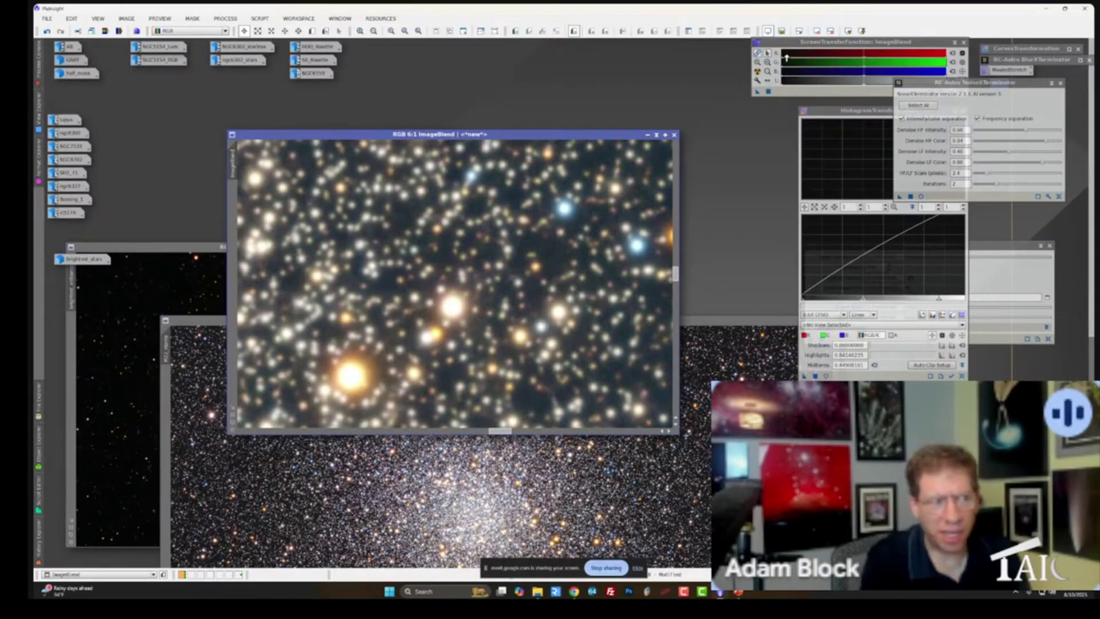
- Bring M22_Harris to the front and position it over ImageBlend for comparison
{"action": "scroll", "coordinate": [445, 310], "scroll_direction": "up", "scroll_amount": 3}
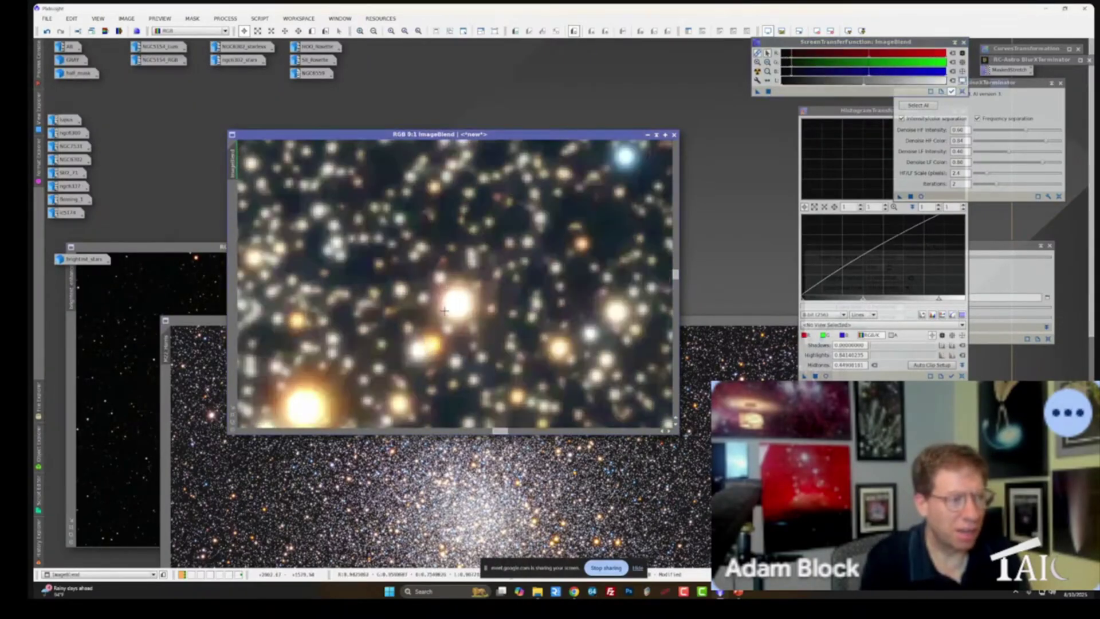
{"action": "scroll", "coordinate": [445, 310], "scroll_direction": "down", "scroll_amount": 8}
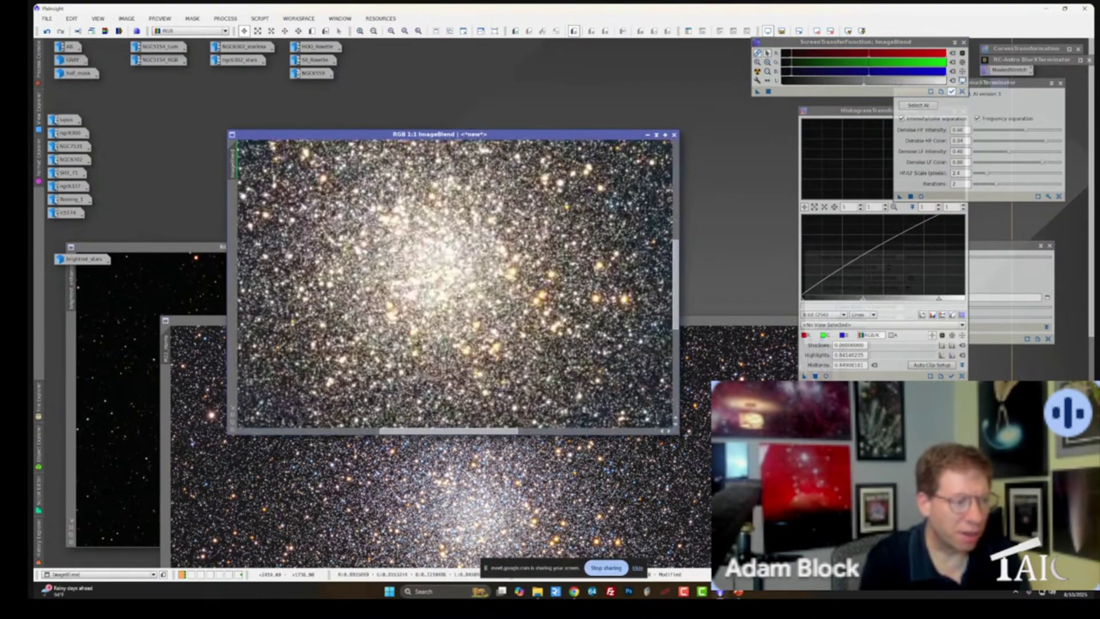
{"action": "key", "text": "ctrl+Tab"}
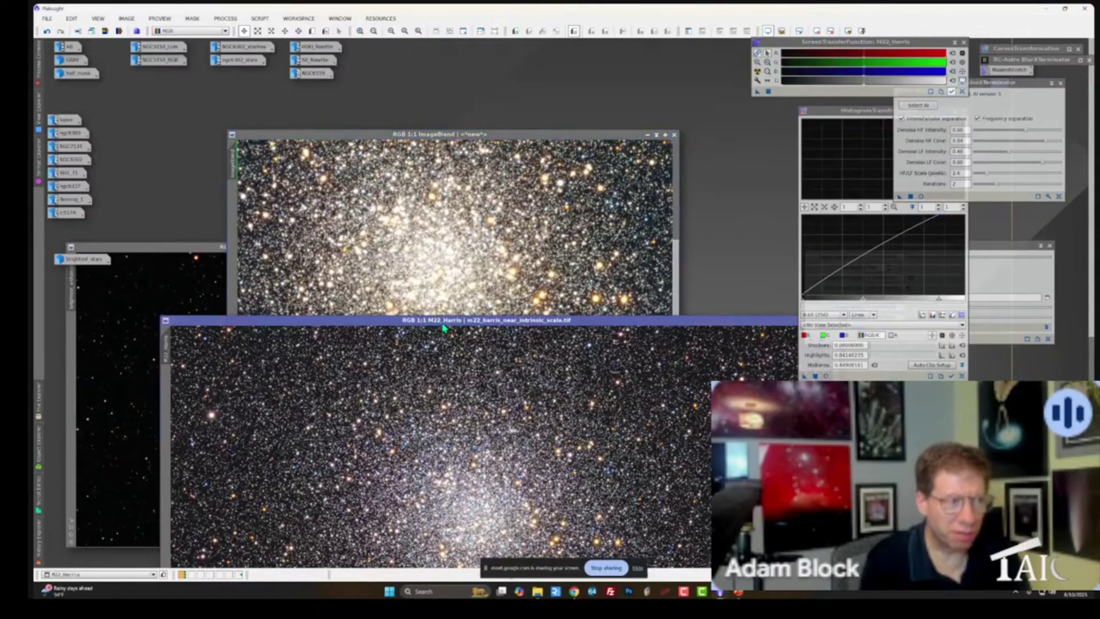
{"action": "left_click_drag", "start_coordinate": [442, 322], "coordinate": [629, 75]}
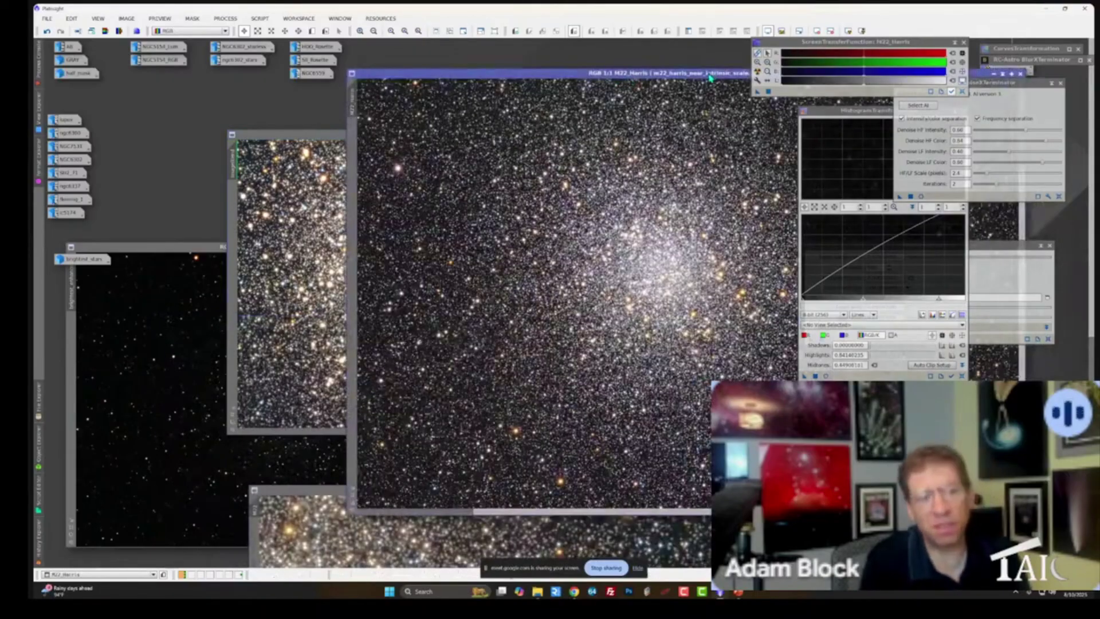